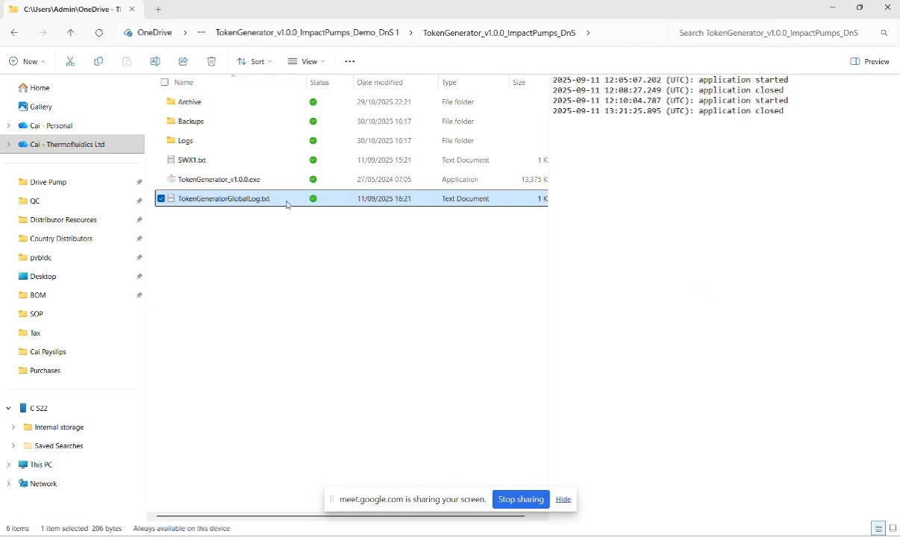
Preview the contents of SWX1.txt and TokenGeneratorGlobalLog.txt, narrowing the folder sidebar to give the file list more room
click(272, 179)
click(273, 161)
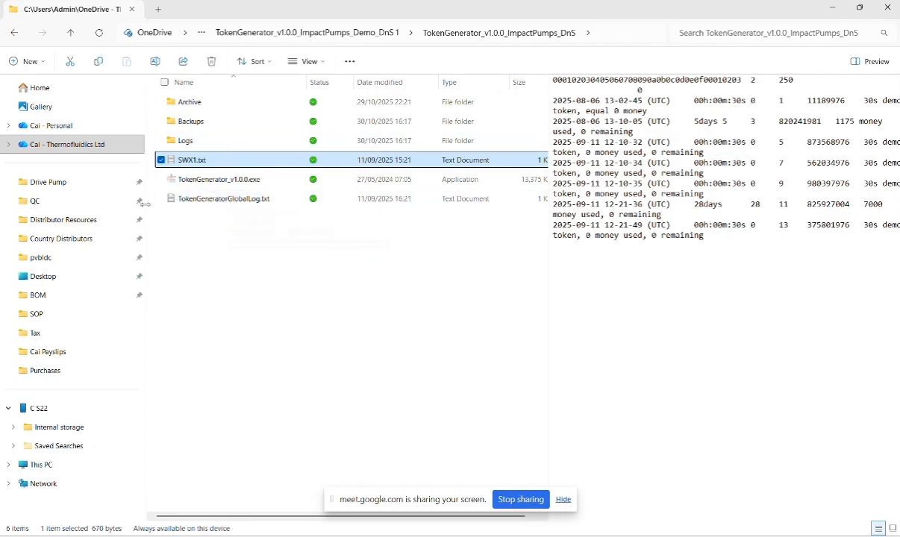
drag(145, 192, 1, 212)
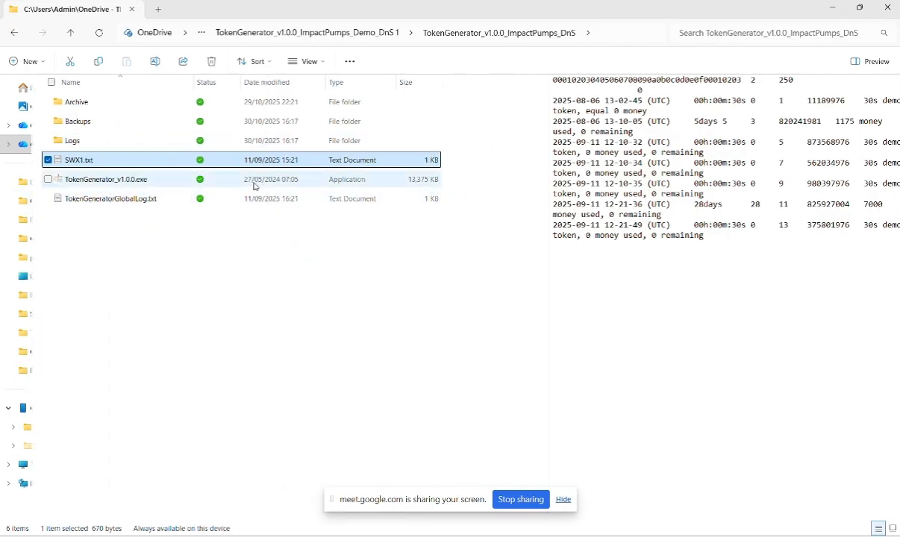
click(155, 207)
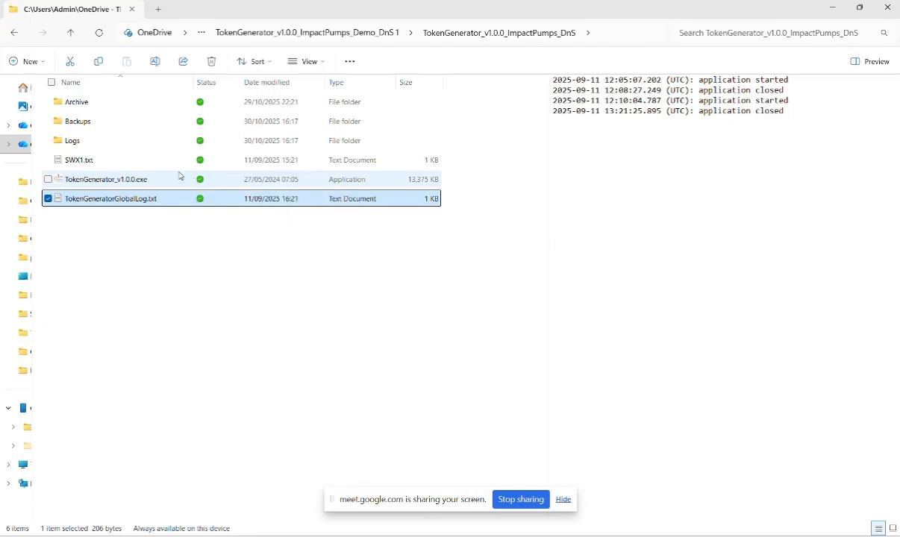
Launch the TokenGenerator_v1.0.0.exe application from the TokenGenerator_v1.0.0_ImpactPumps_DnS folder
click(181, 183)
double_click(181, 184)
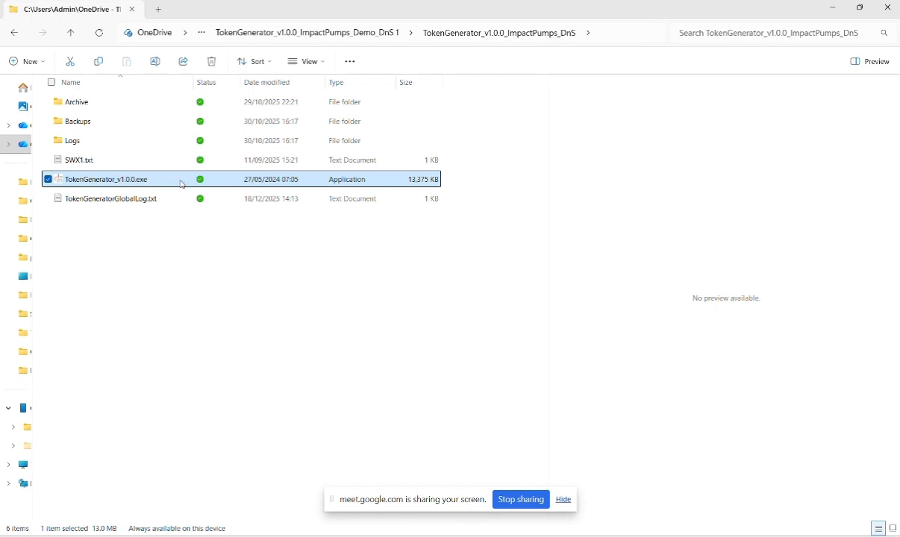
double_click(181, 184)
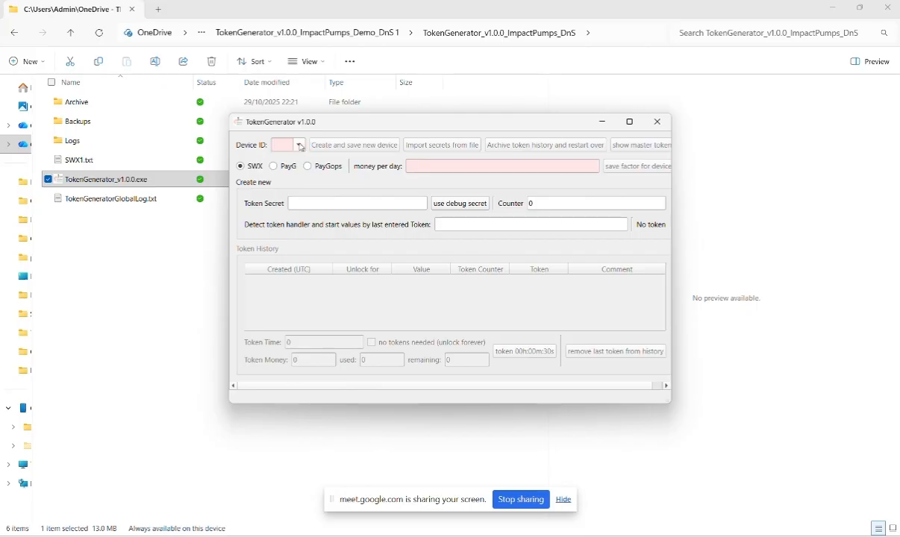
Load device ID SWX1 with its token history and maximize the token generator window
click(301, 147)
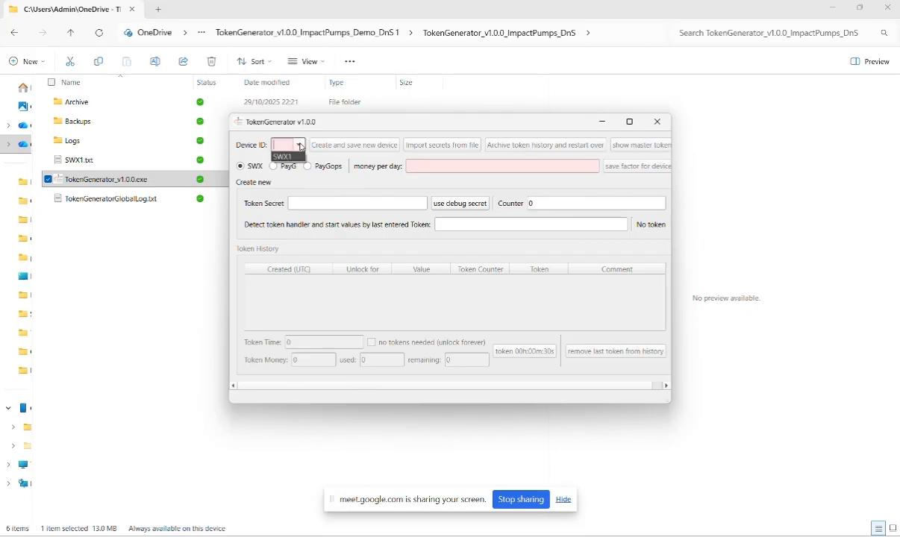
click(301, 147)
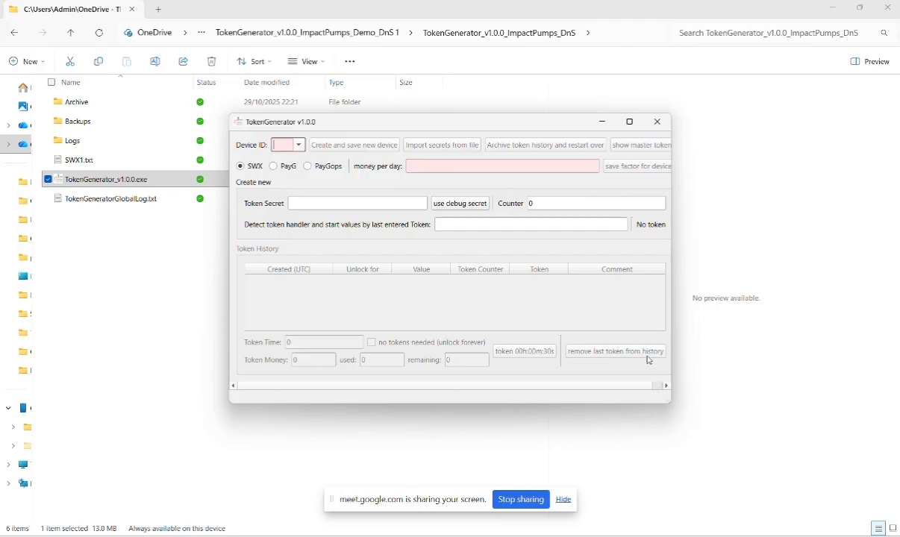
click(301, 145)
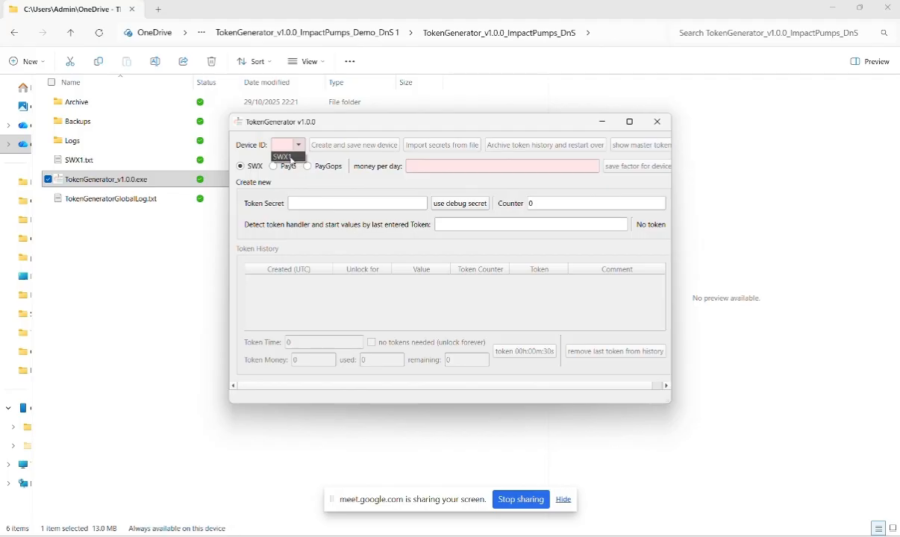
click(290, 157)
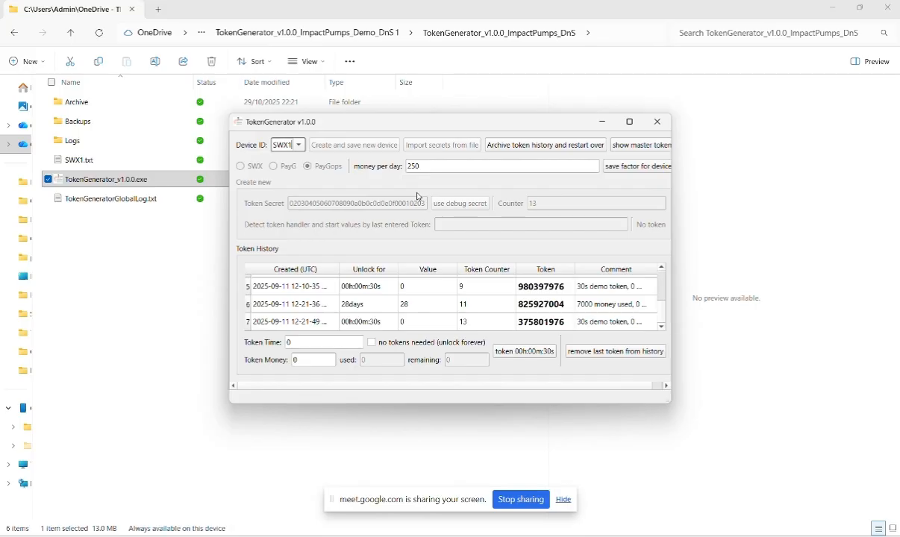
click(629, 122)
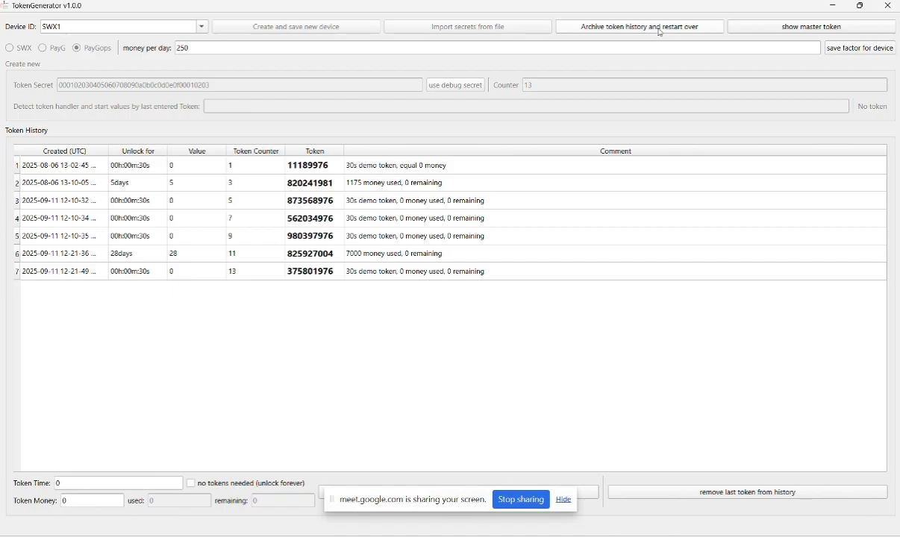
Archive the token history of device SWX1 and restart over, accepting the confirmation
click(621, 30)
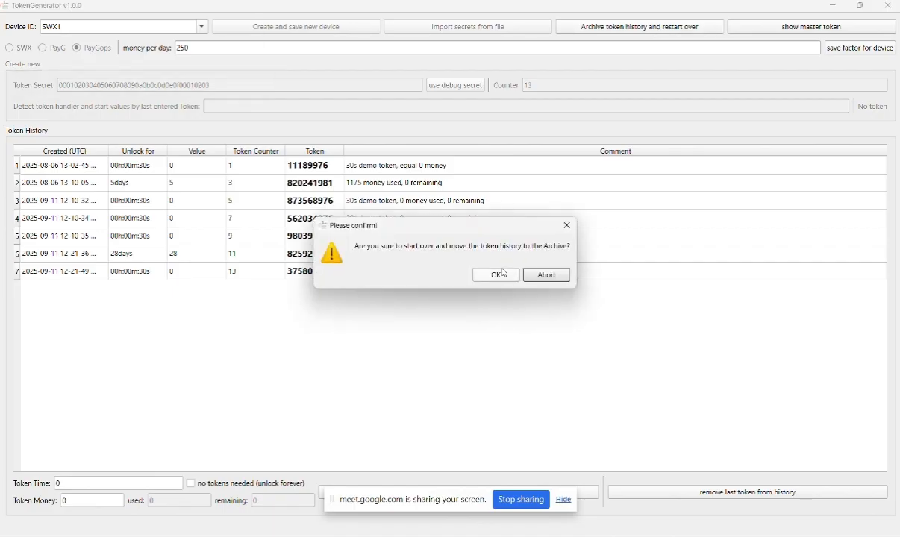
click(508, 280)
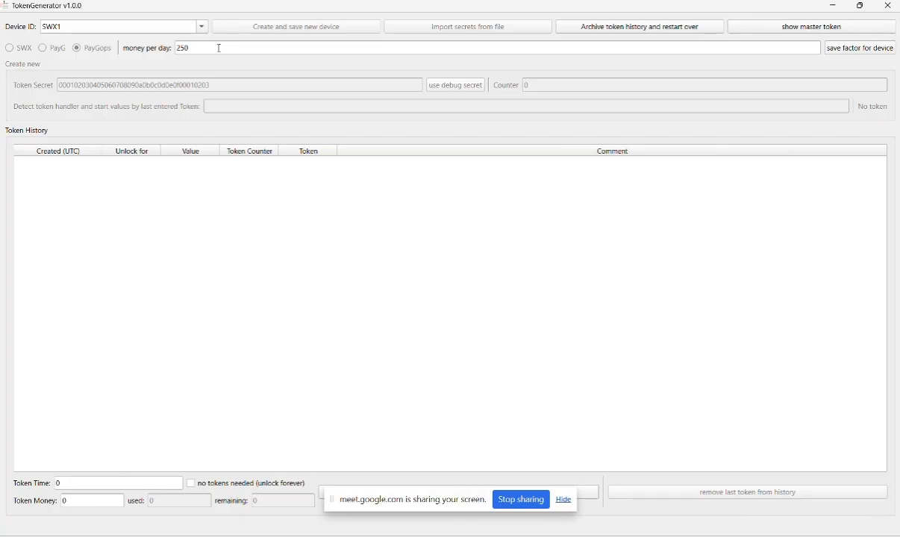
Set the money per day to 100 and save the factor for device SWX1
click(218, 47)
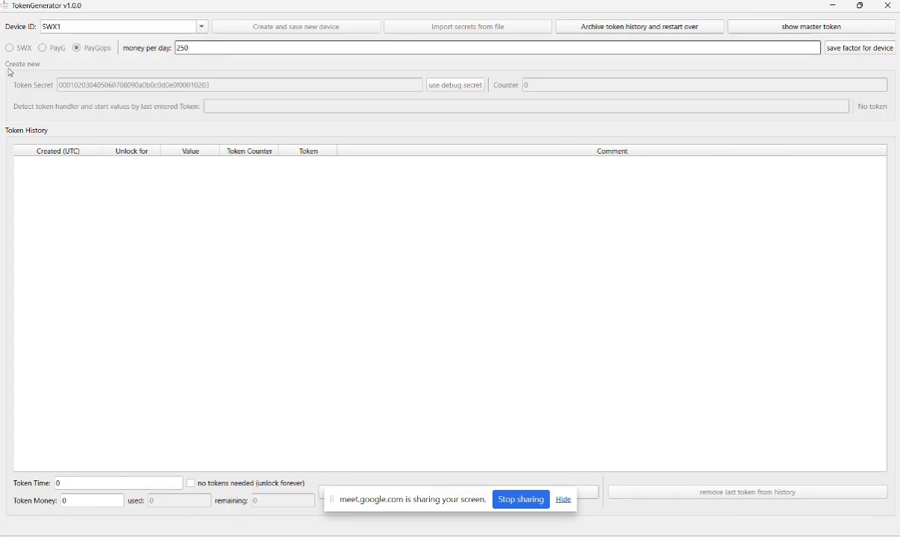
text(000)
key(BackSpace)
key(BackSpace)
key(BackSpace)
key(BackSpace)
key(BackSpace)
key(BackSpace)
text(100)
click(862, 49)
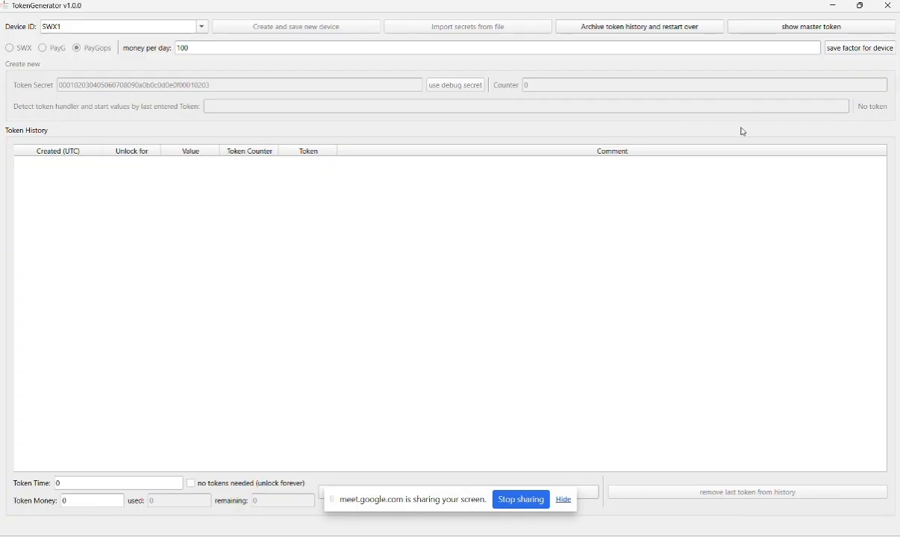
Move the screen-sharing bar clear of the token generation controls and view the available device IDs
click(338, 503)
drag(337, 503, 543, 121)
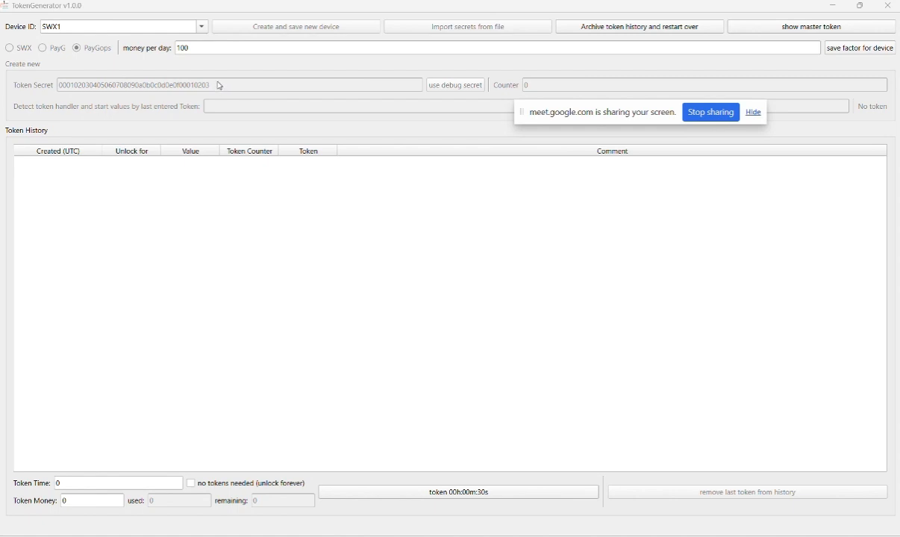
click(200, 28)
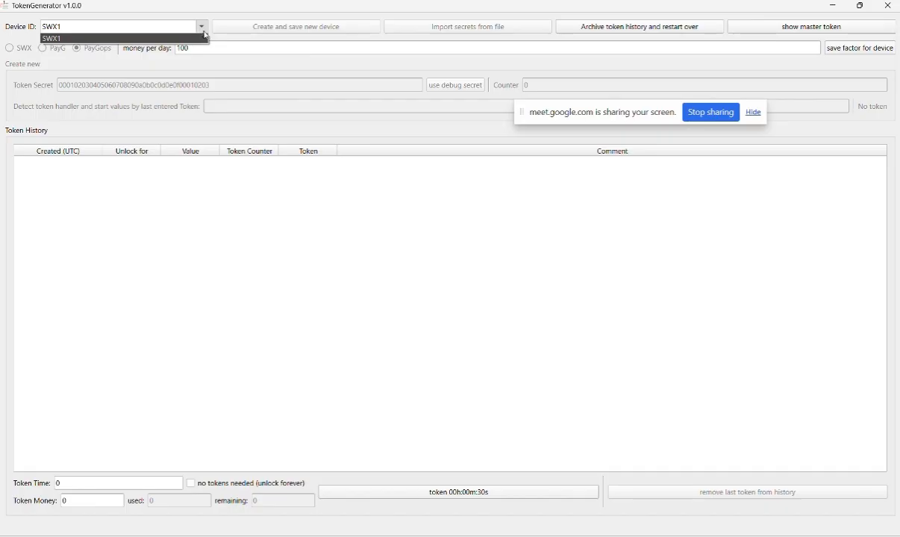
click(246, 78)
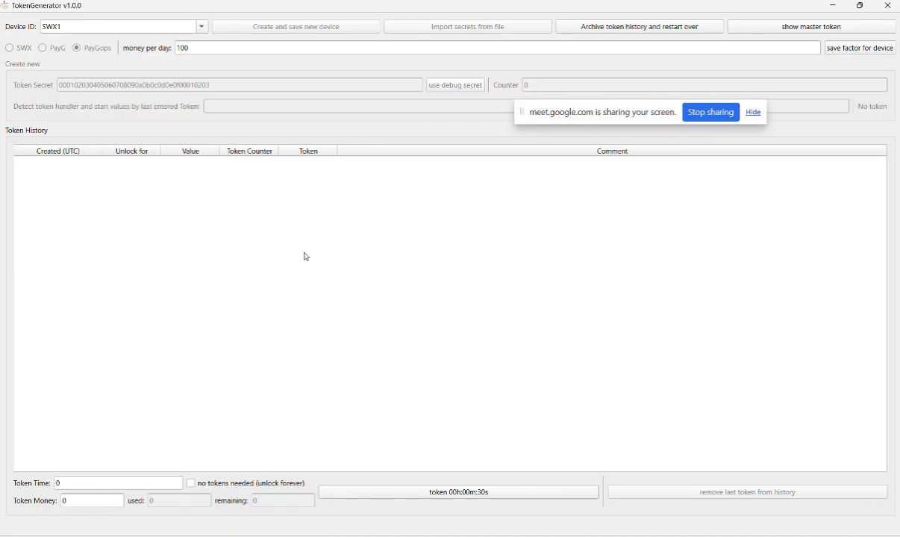
Try token money amounts of 1000 and 720 to compare the token time each one gives
click(85, 505)
key(BackSpace)
text(1000)
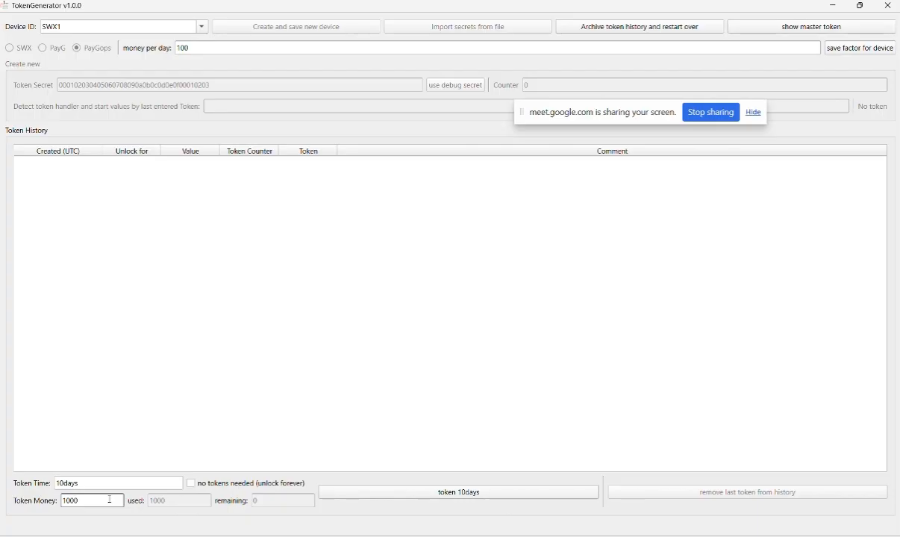
click(225, 47)
click(91, 483)
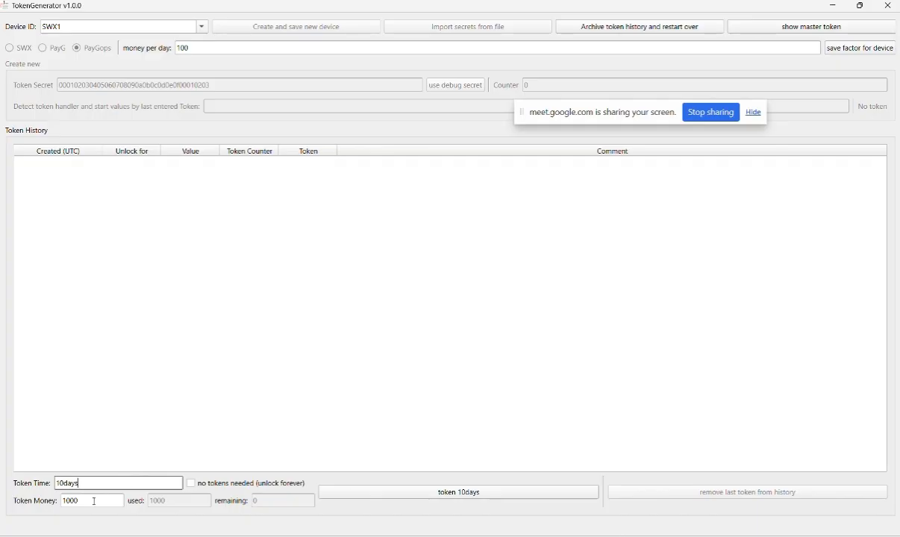
key(Tab)
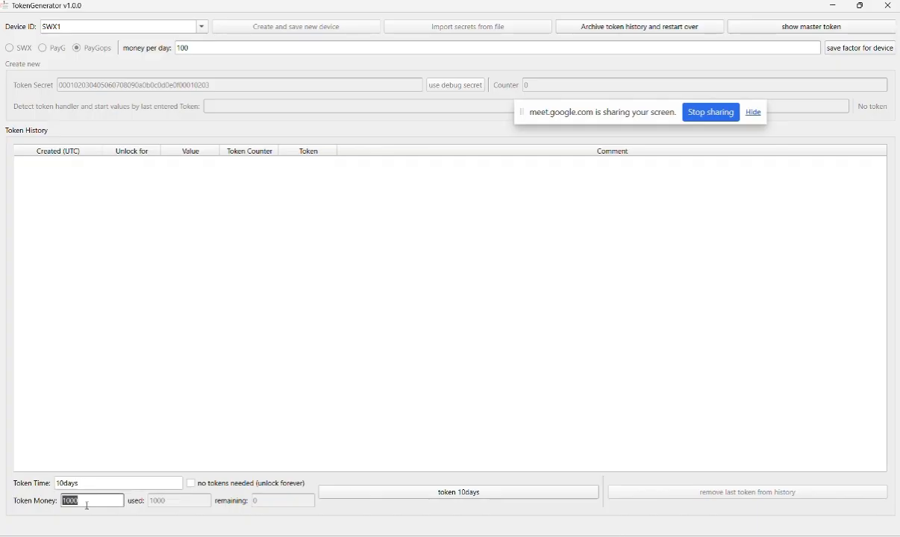
text(720)
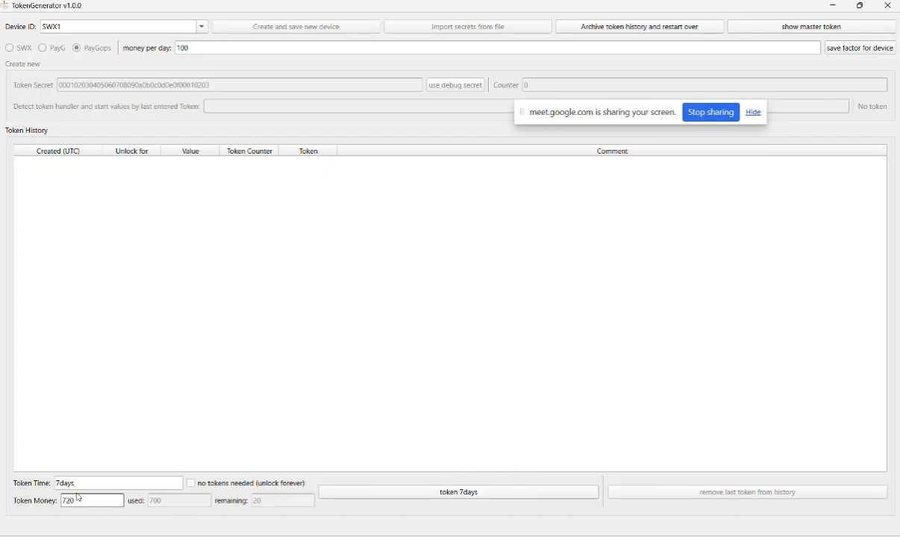
Set the token money to 0 and generate a 30-second demo token
drag(75, 501, 5, 503)
key(BackSpace)
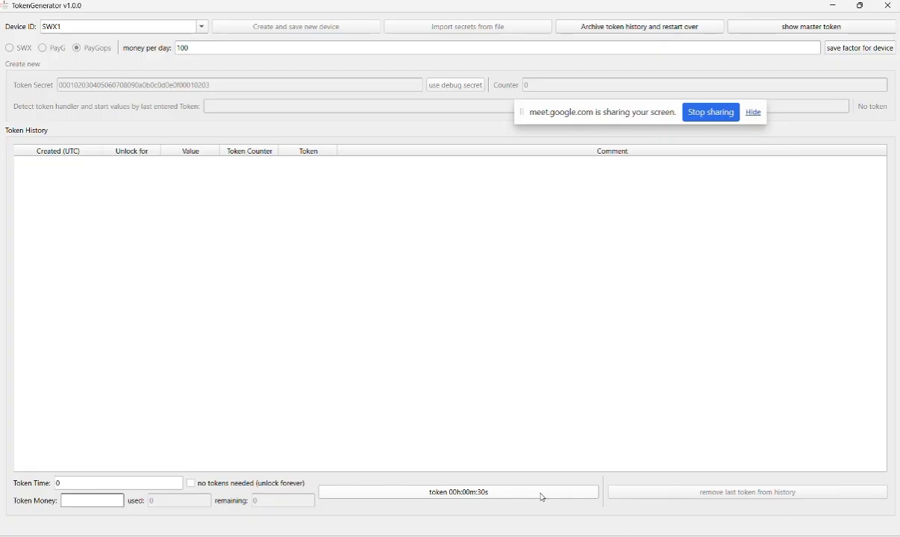
text(0)
click(543, 493)
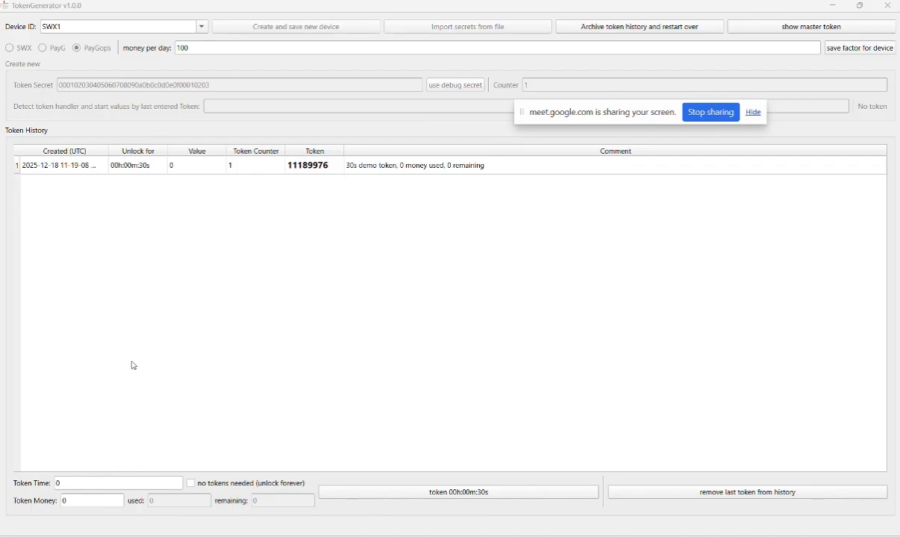
Set the token money to 3000 and generate a 30-day token
click(76, 501)
double_click(76, 501)
mouse_move(386, 536)
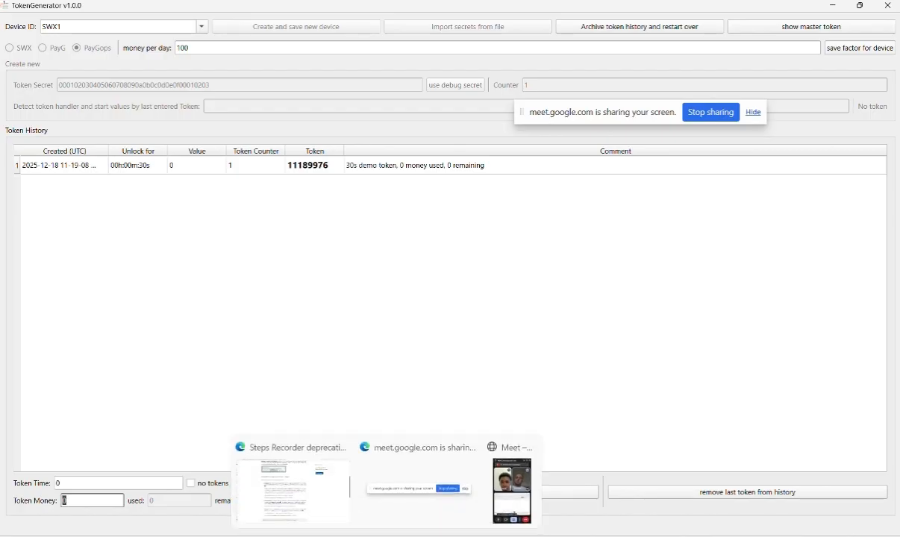
text(700)
key(BackSpace)
key(BackSpace)
key(BackSpace)
text(3000)
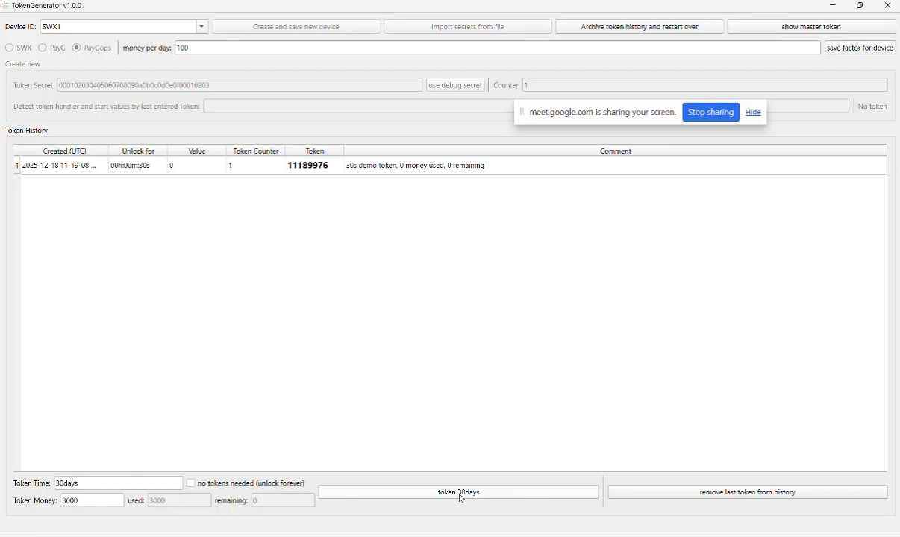
click(504, 498)
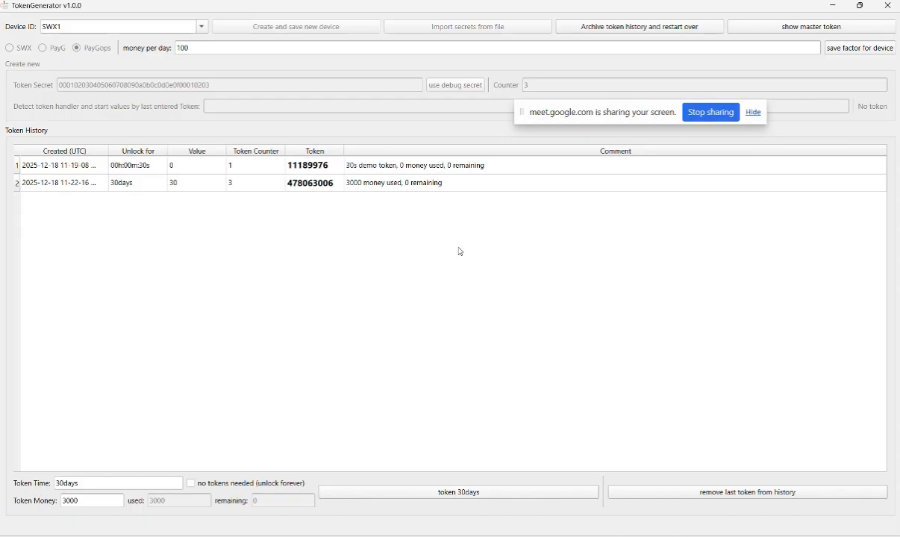
Remove the 30-day token from the history, generate it again, and remove it once more
click(731, 497)
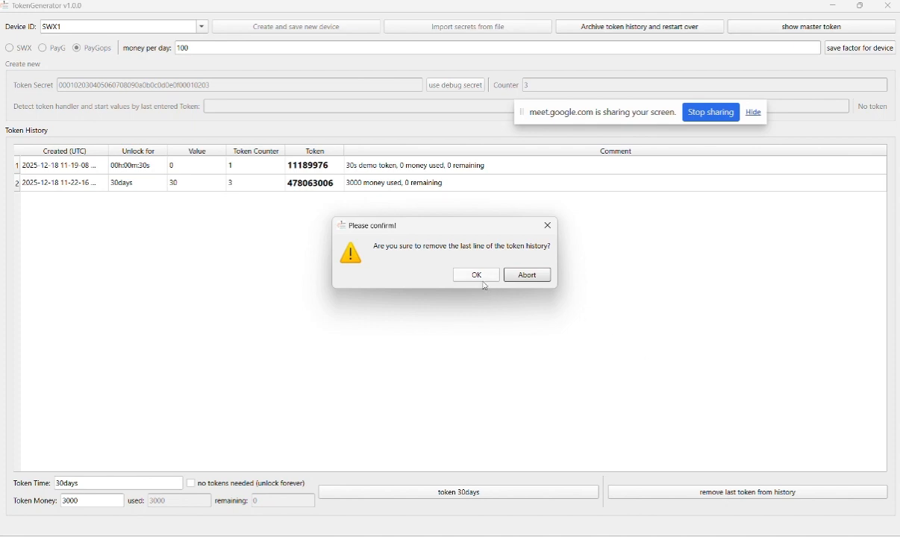
click(461, 270)
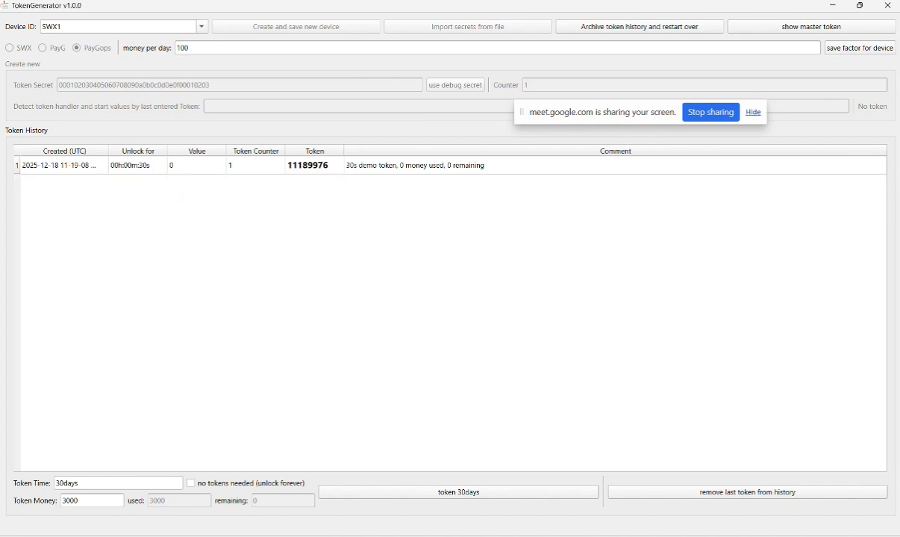
click(500, 496)
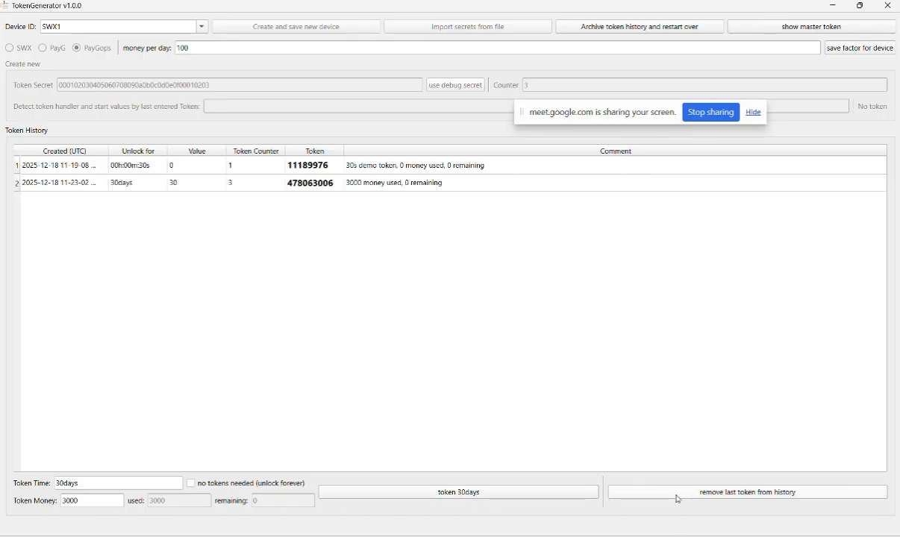
click(634, 495)
click(473, 276)
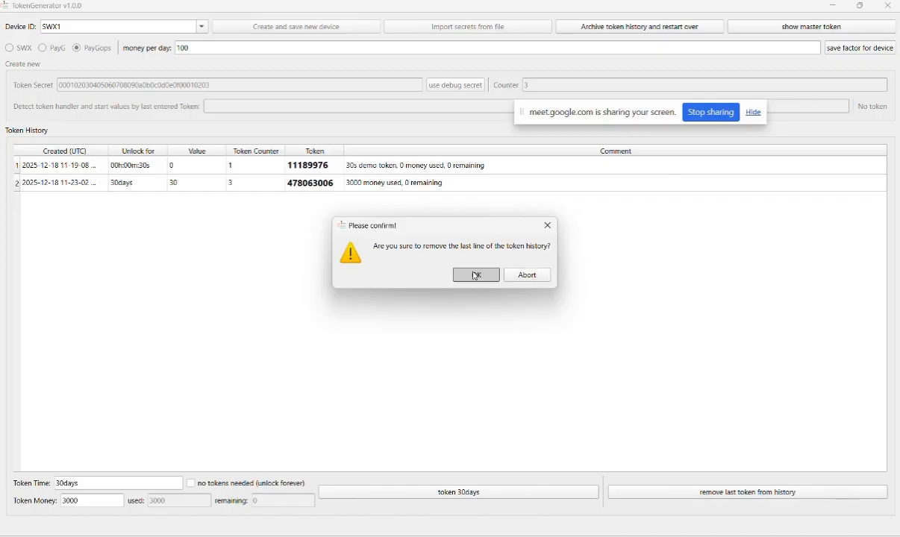
Set the token money to 9000 and generate two 90-day tokens for device SWX1
click(66, 501)
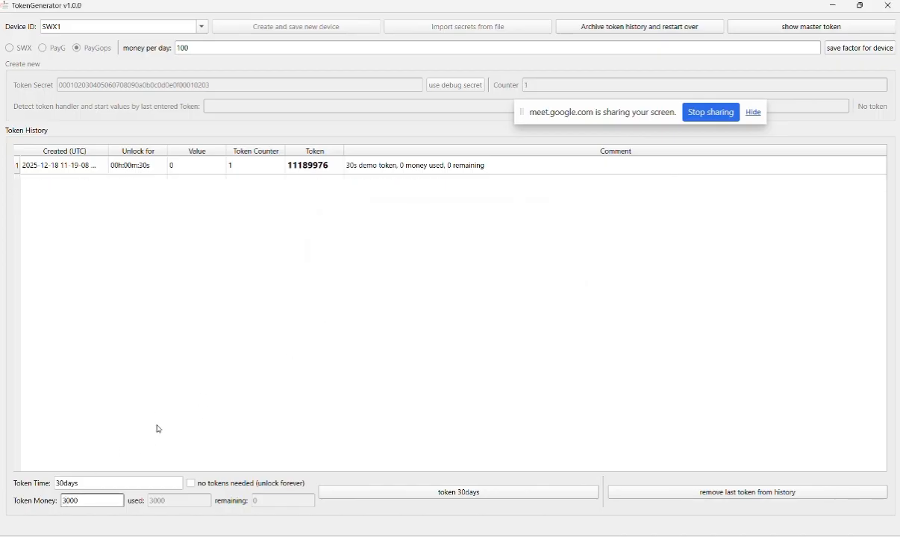
key(BackSpace)
text(9)
click(480, 494)
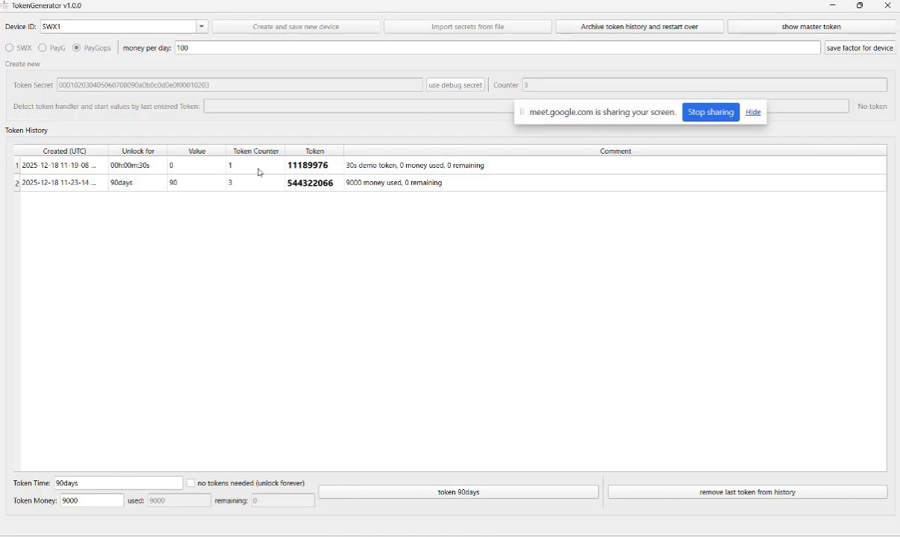
click(479, 493)
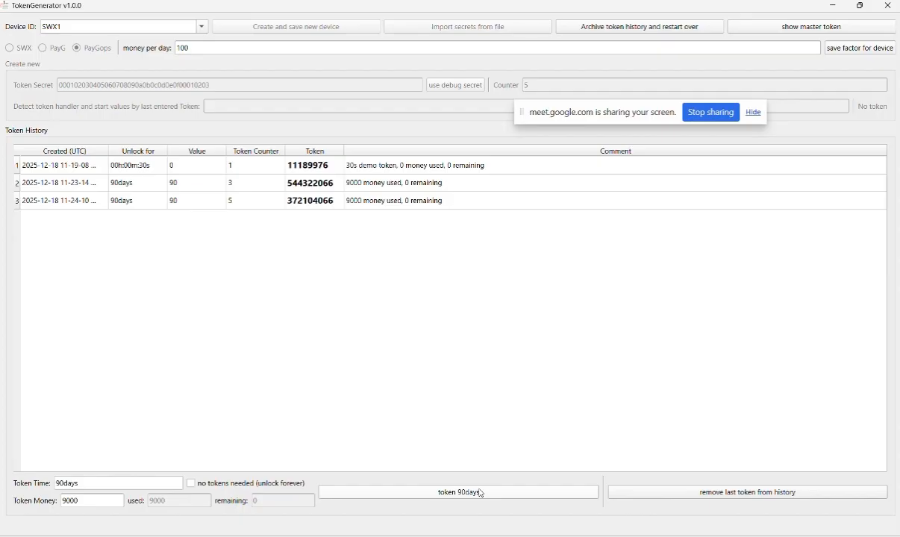
click(482, 494)
Select the token values of the two 90-day entries in the history to compare them
click(314, 183)
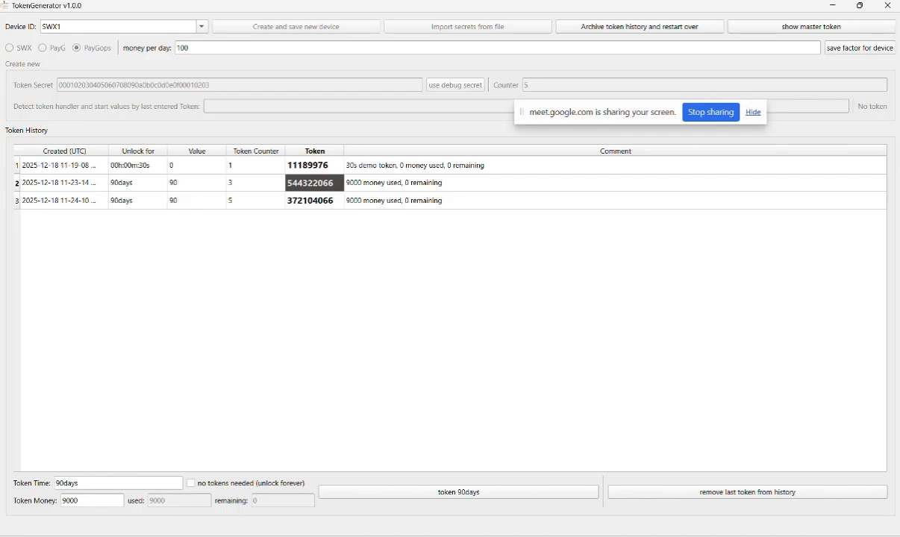
click(314, 201)
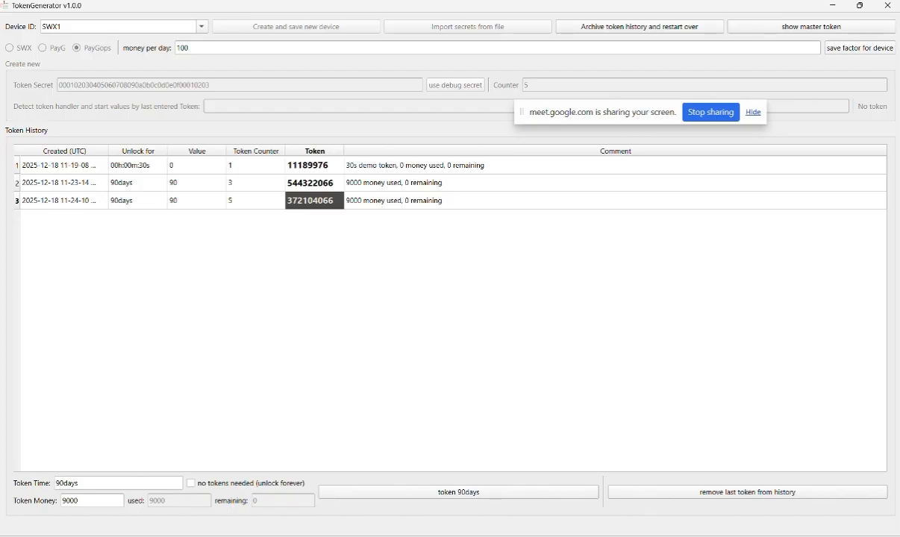
click(314, 183)
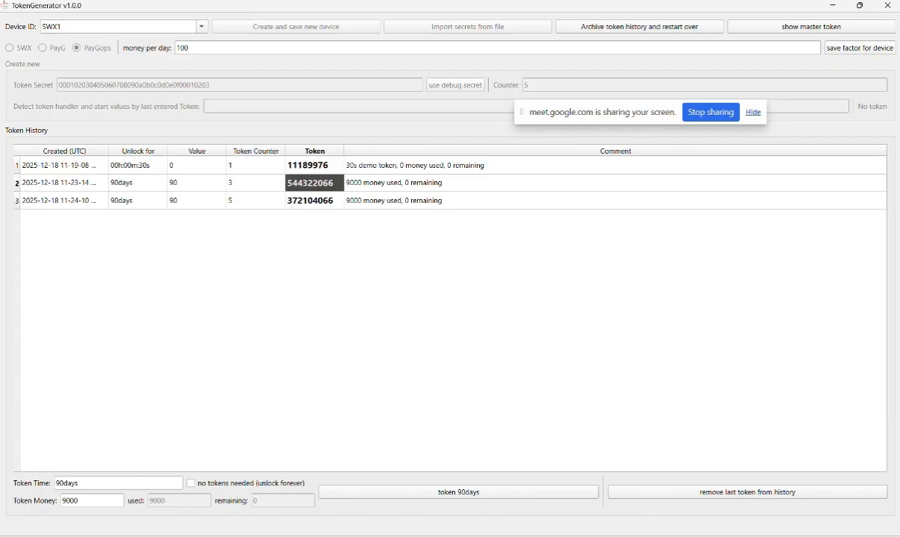
Remove the last 90-day token from the history, then set the token time to 30 days and generate a token
click(666, 494)
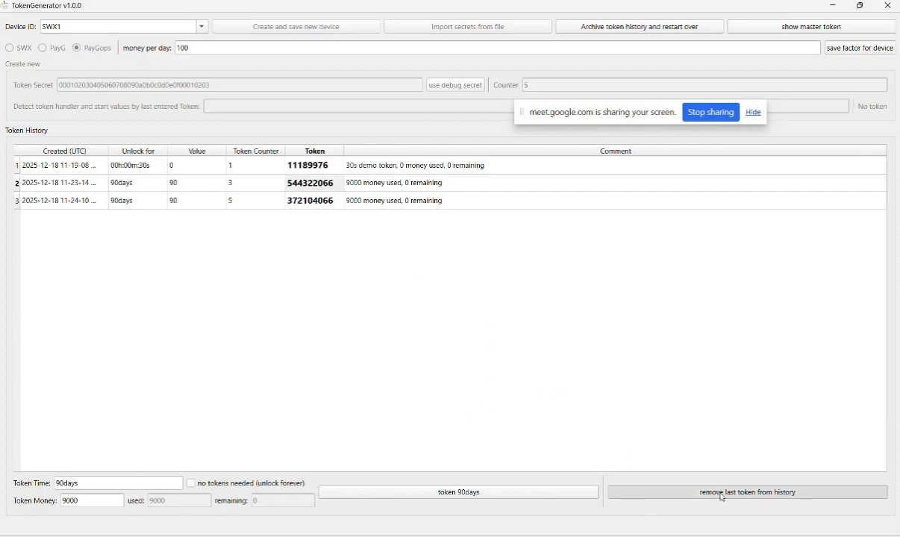
click(484, 276)
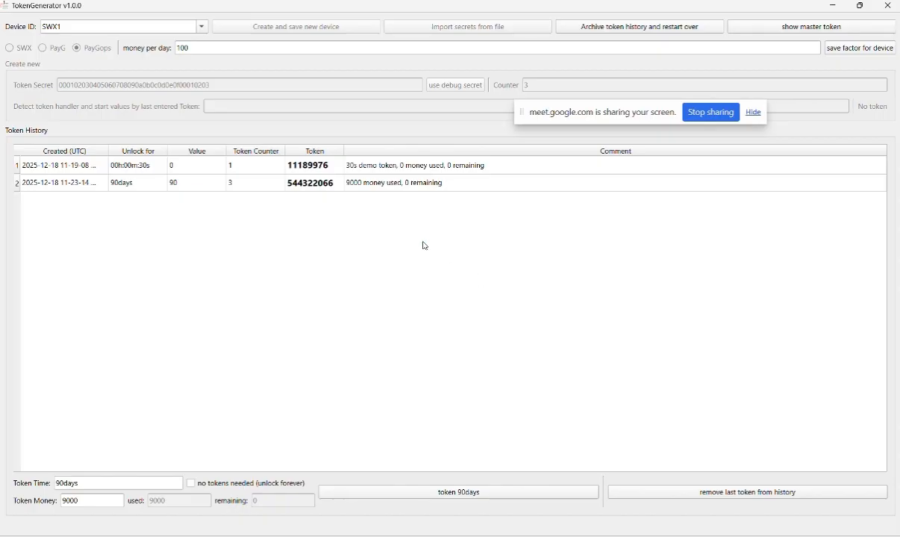
click(56, 484)
key(Delete)
text(3)
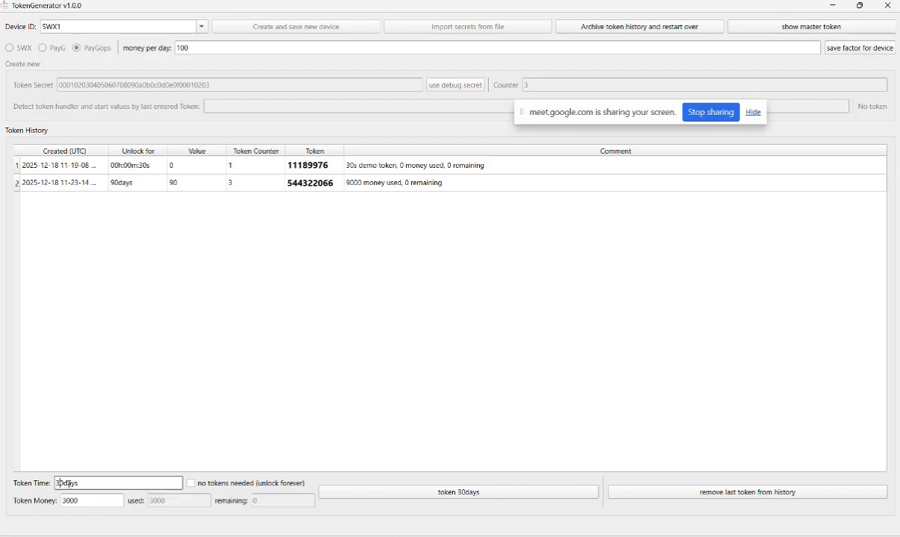
click(405, 493)
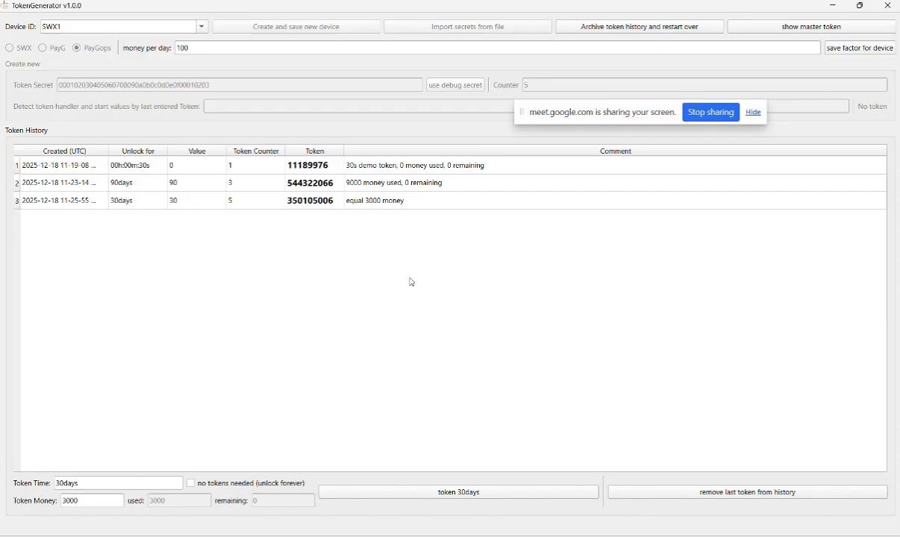
Remove the 30-day and 90-day tokens from the history, keeping only the 30-second demo token
click(730, 498)
click(483, 275)
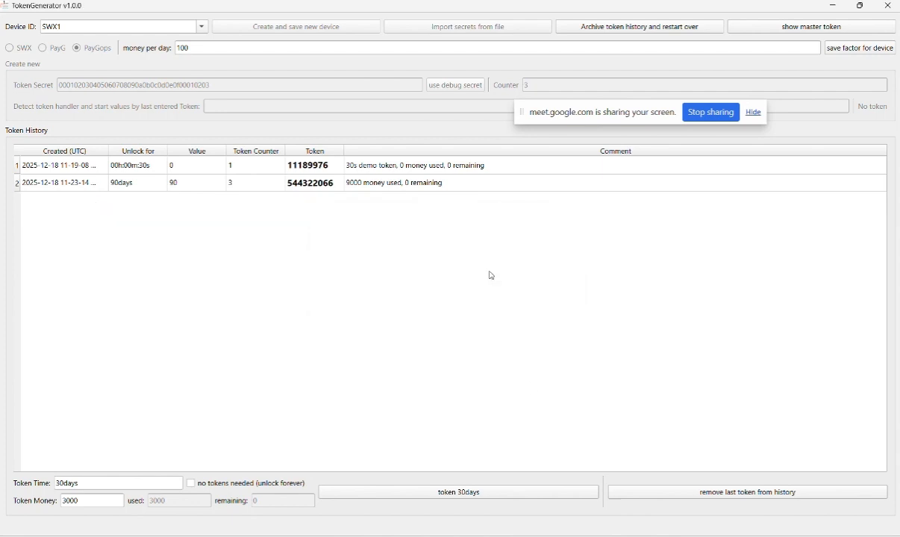
click(713, 492)
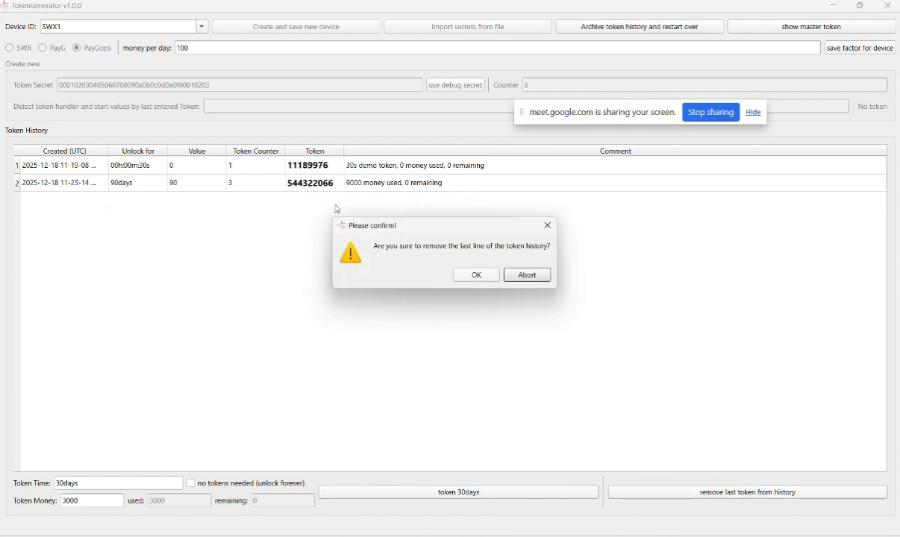
click(477, 276)
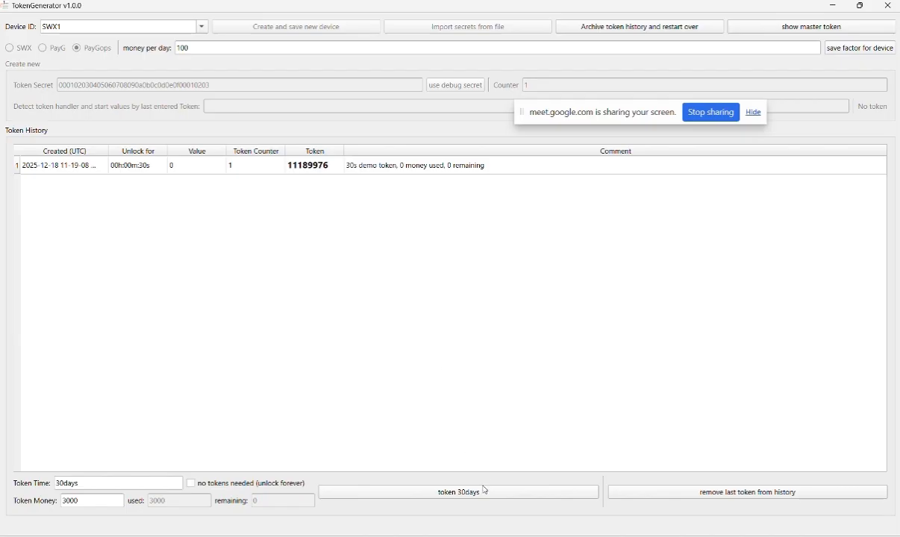
Set the token money to 9000 and generate a 90-day token for device SWX1
click(58, 484)
key(Delete)
key(Delete)
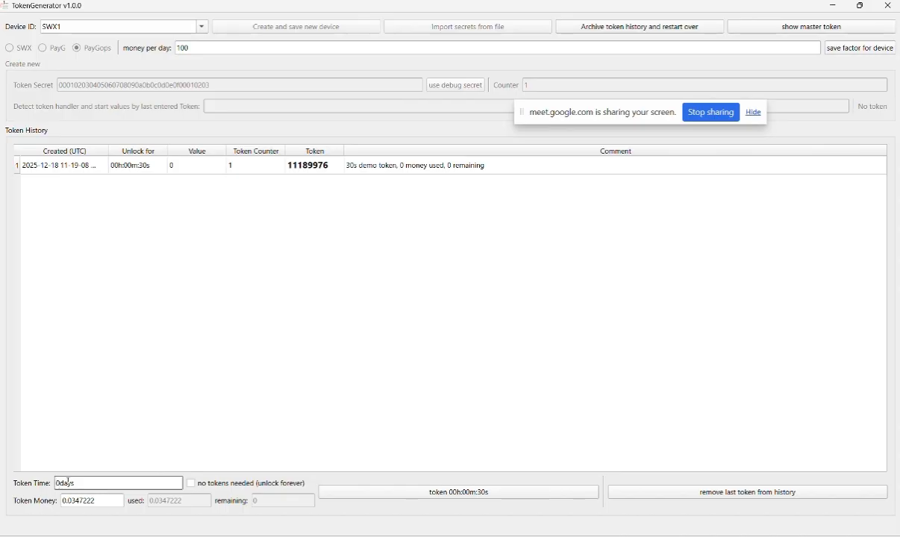
key(Tab)
text(9000)
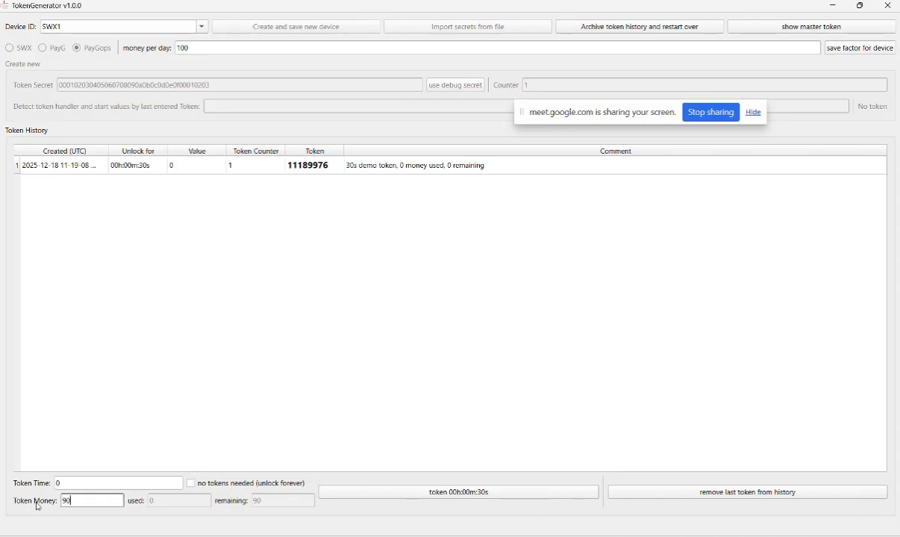
click(403, 493)
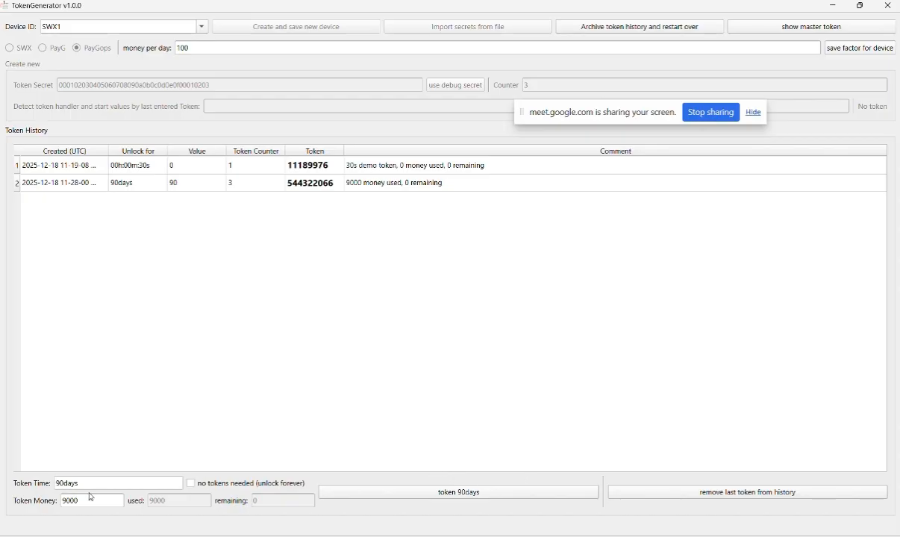
Set the token money to 3000 and generate a 30-day token after the 90-day entry
click(64, 501)
text(3)
click(447, 498)
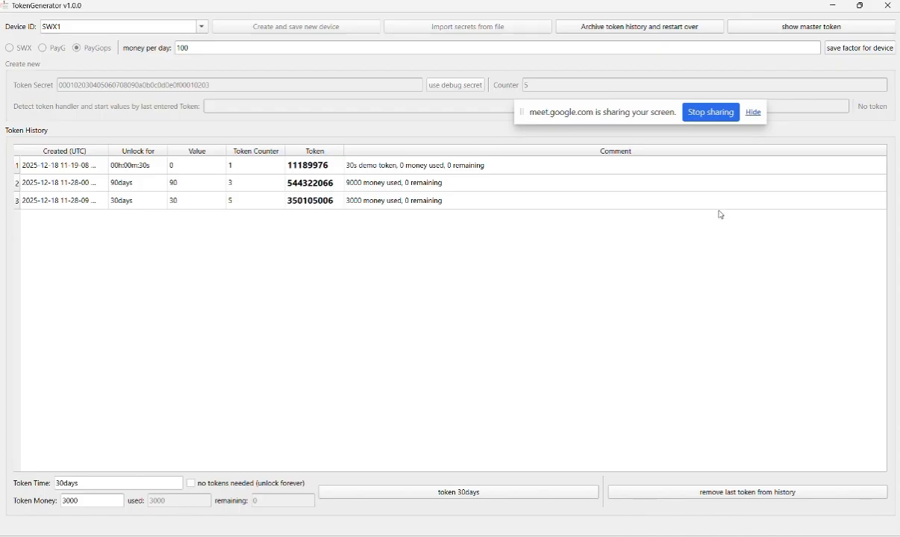
Clear the sharing bar and phone notification out of the way, and add a forever unlock token for SWX1
drag(523, 113, 523, 0)
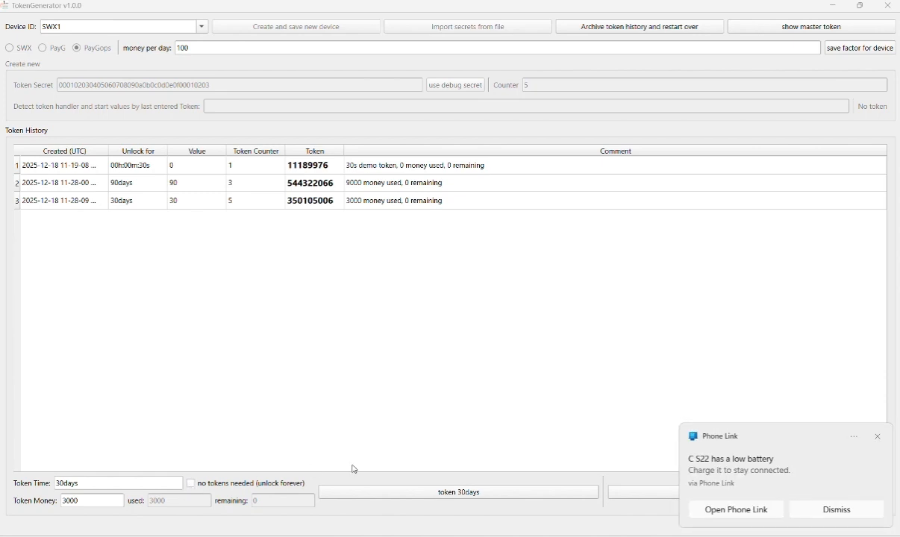
click(877, 436)
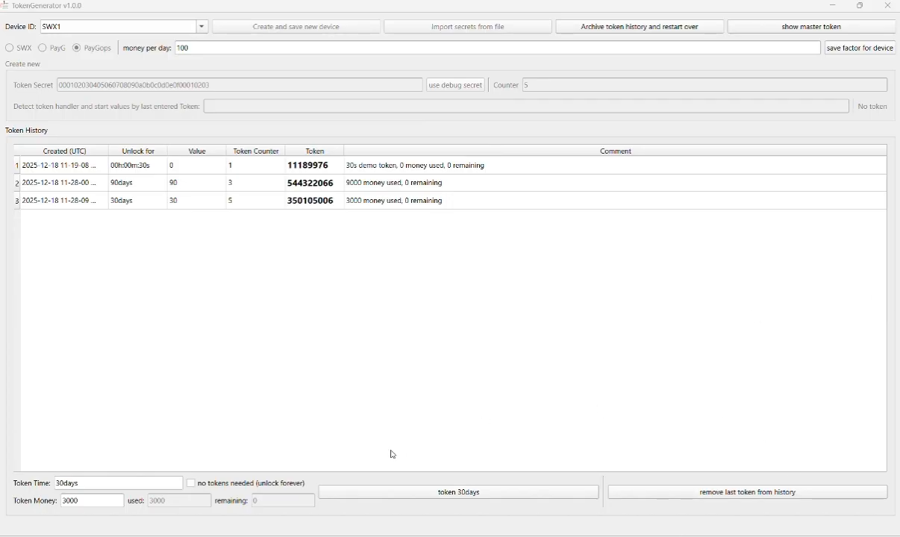
click(192, 483)
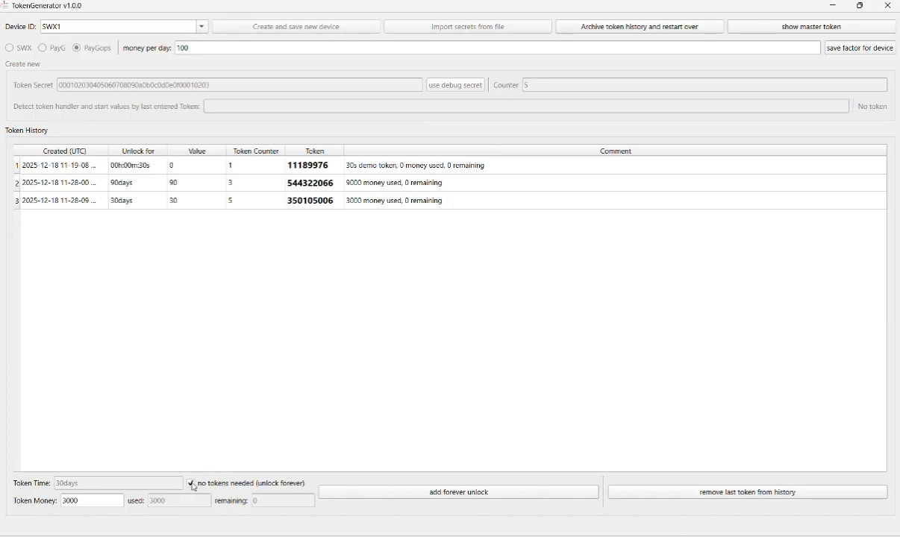
click(451, 496)
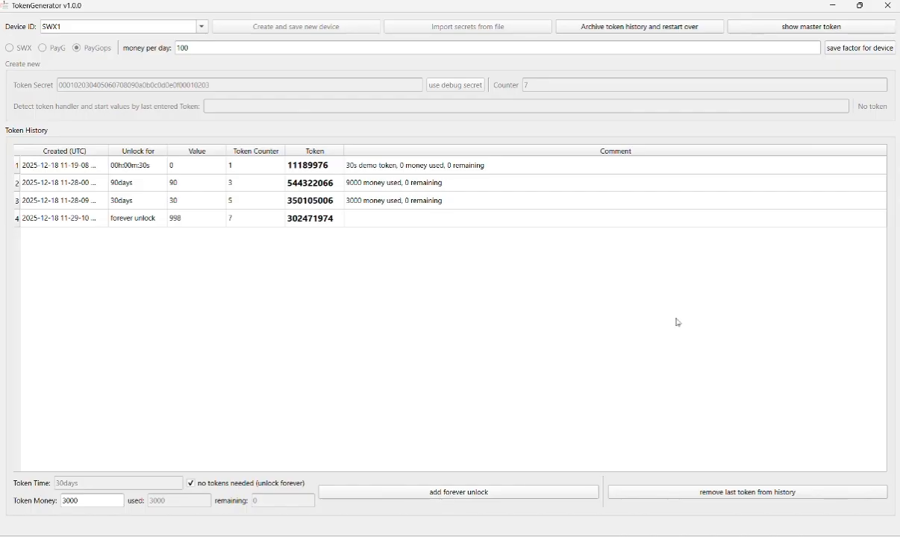
Switch to File Explorer, view TokenGeneratorGlobalLog.txt in Notepad, and close the open Notepad windows
click(830, 7)
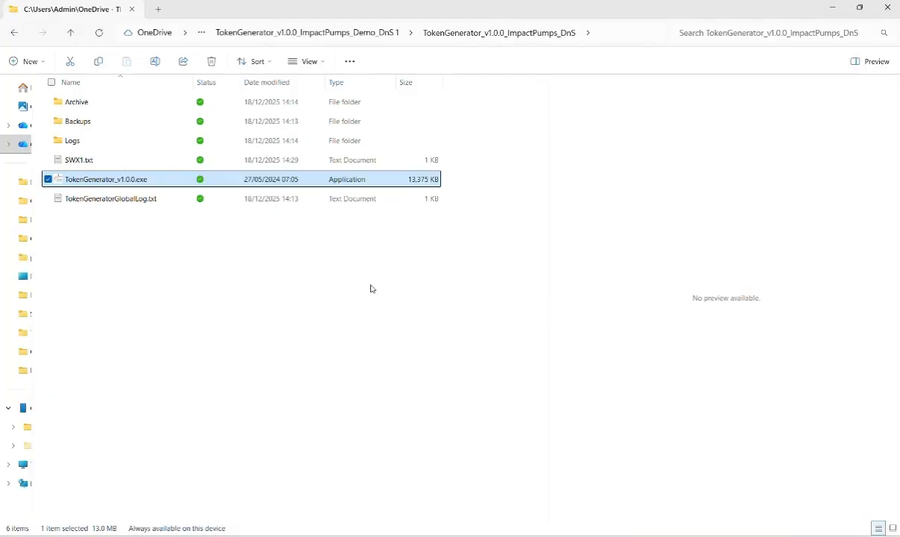
click(120, 199)
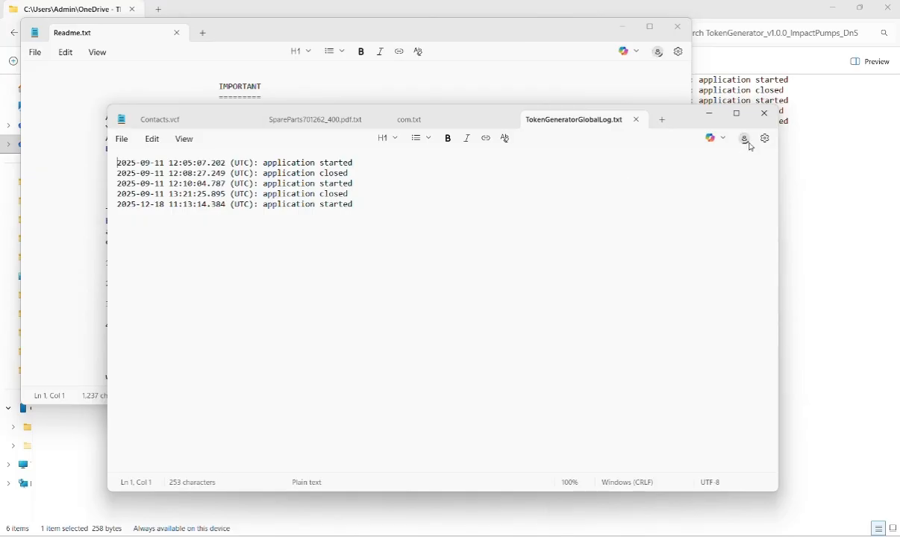
click(765, 118)
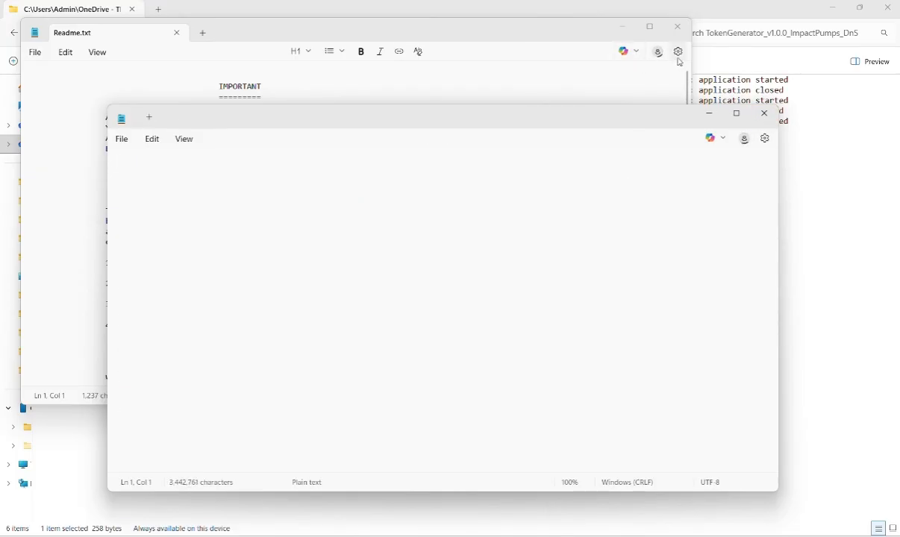
click(764, 115)
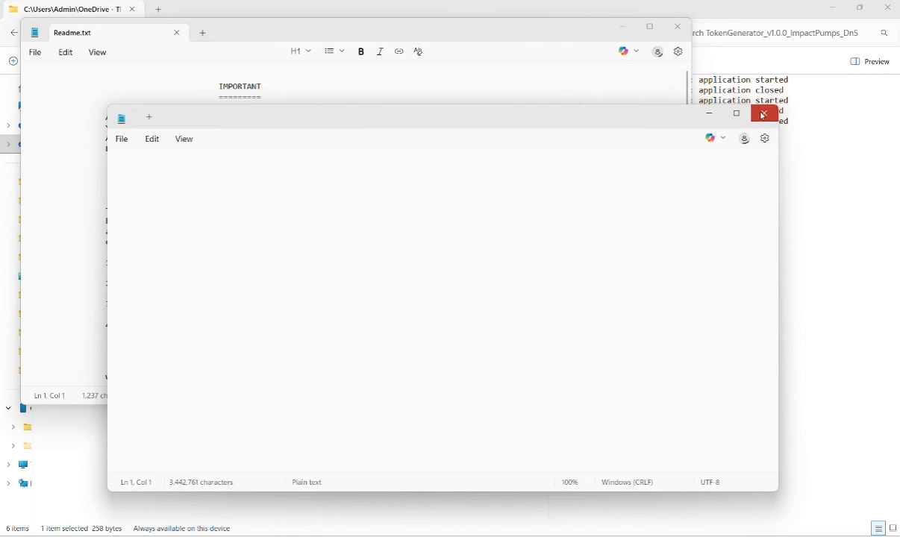
click(677, 27)
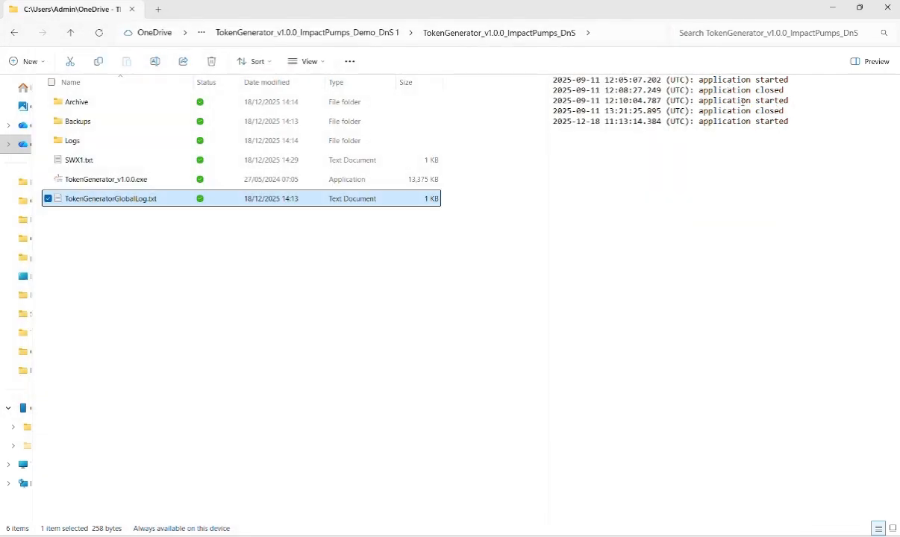
Open SWX1.txt and compare its saved token records with the token history in TokenGenerator
click(157, 163)
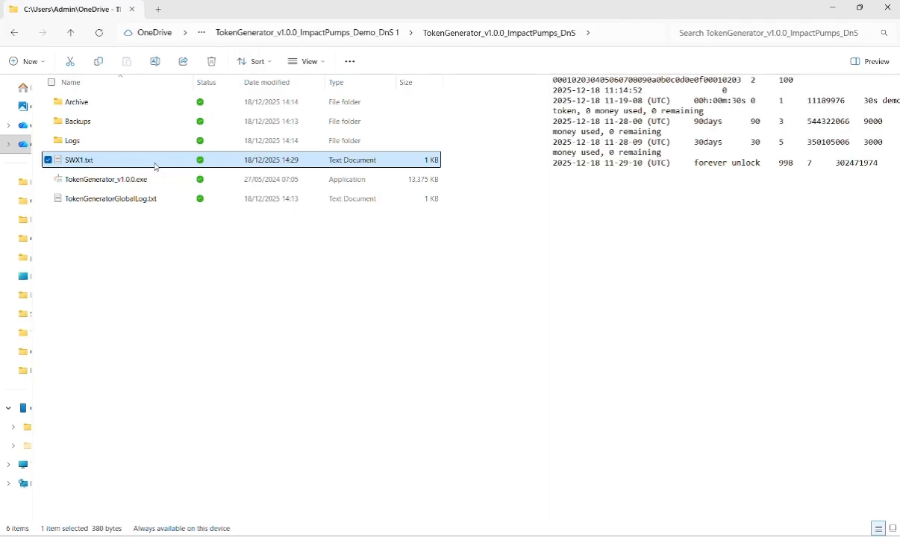
double_click(154, 164)
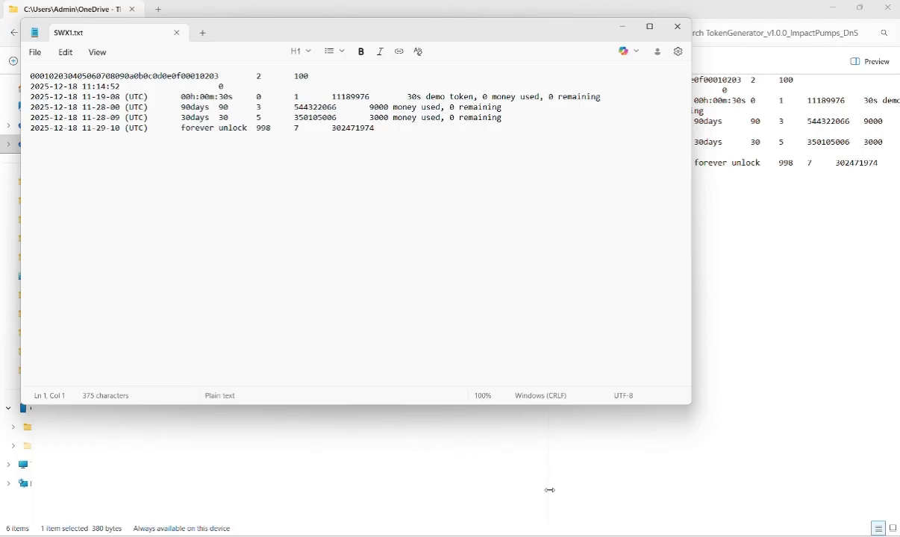
click(633, 536)
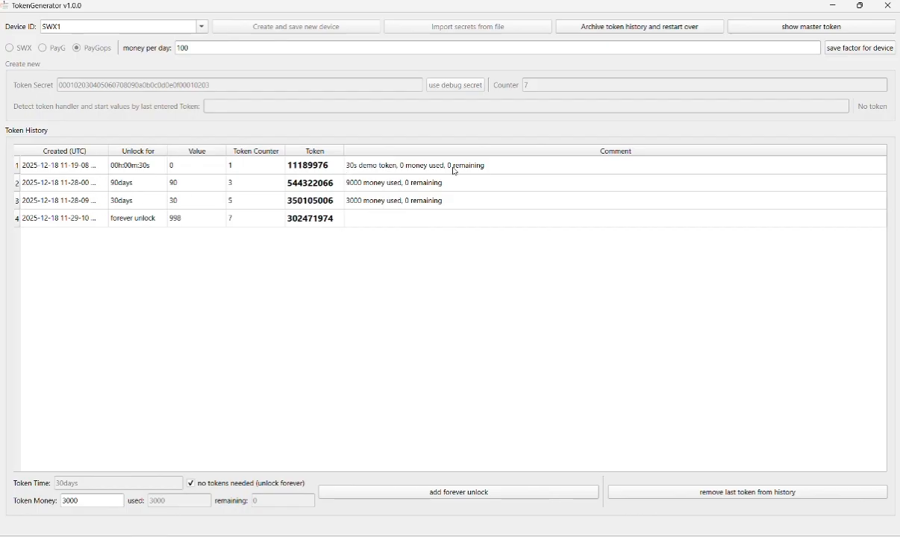
click(833, 6)
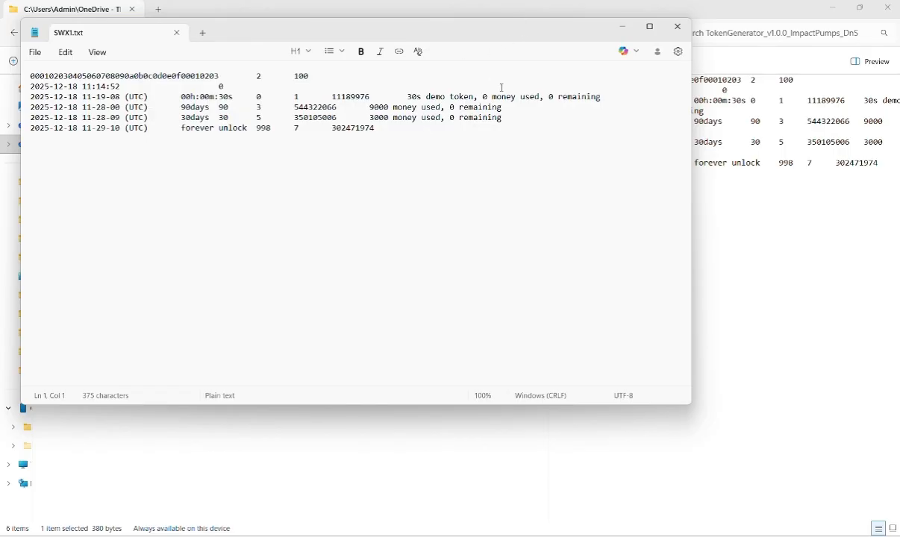
click(635, 32)
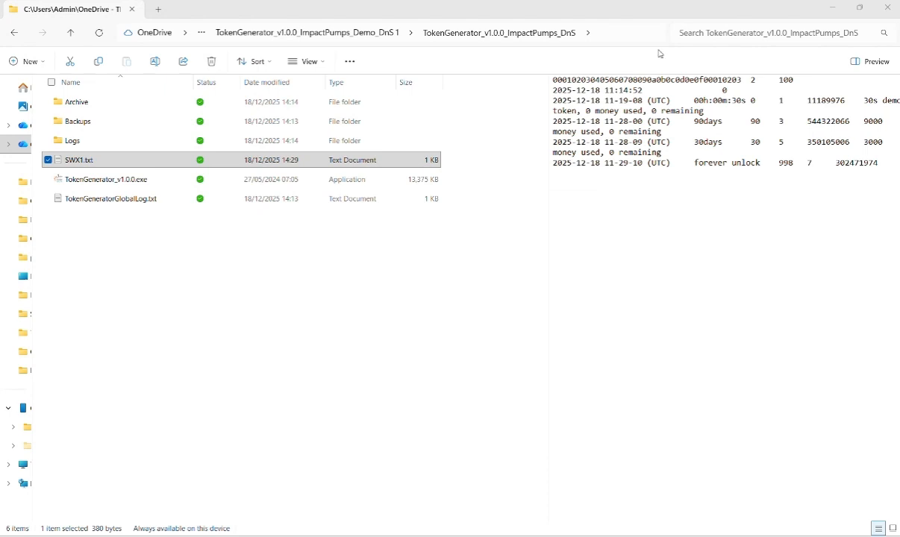
Launch TokenGenerator_v1.0.0.exe and check which devices are available in the Device ID list
double_click(155, 183)
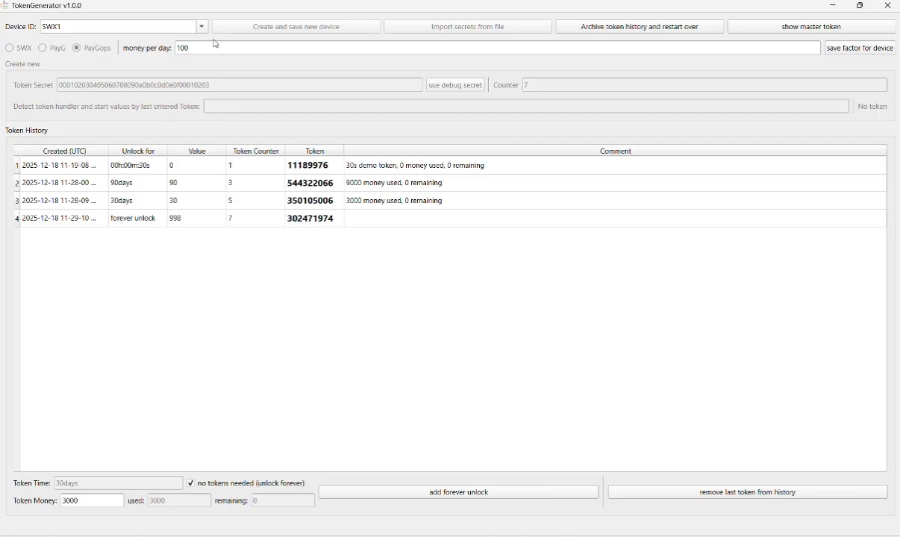
click(202, 26)
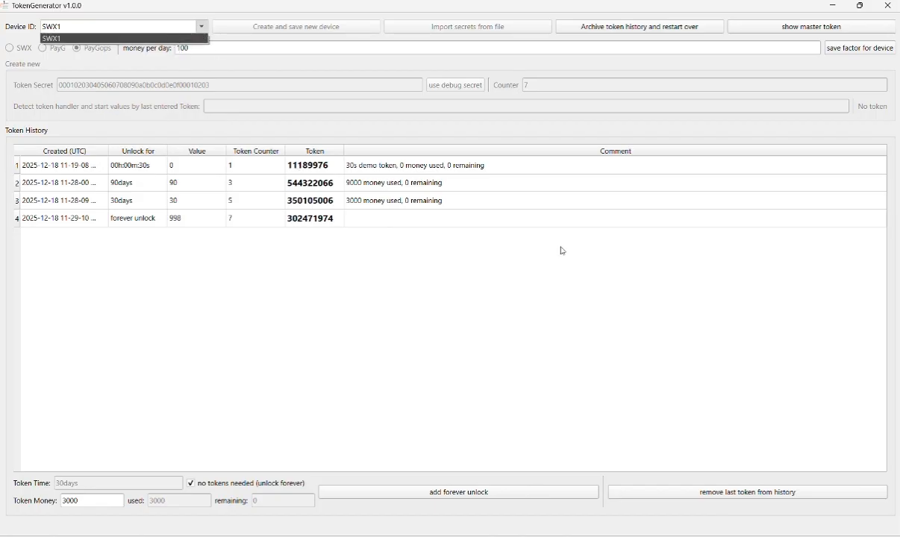
click(596, 276)
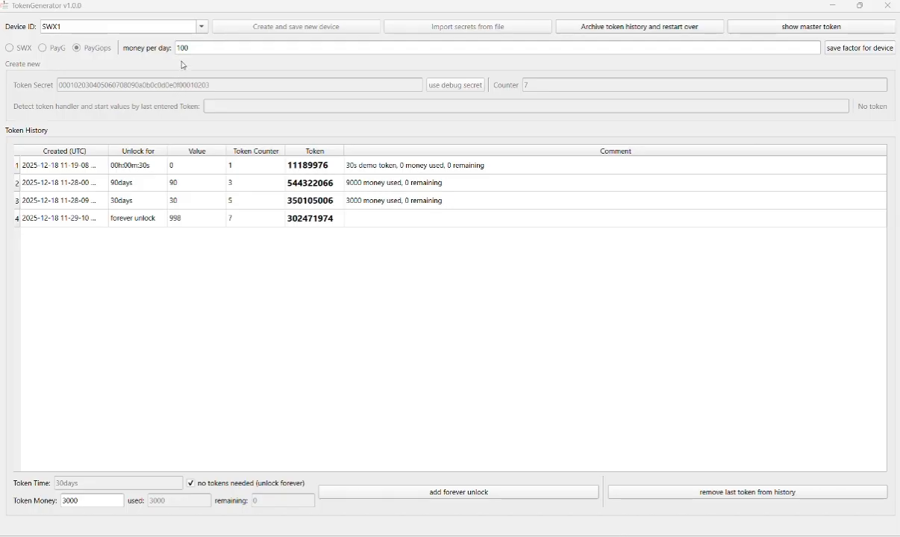
click(201, 30)
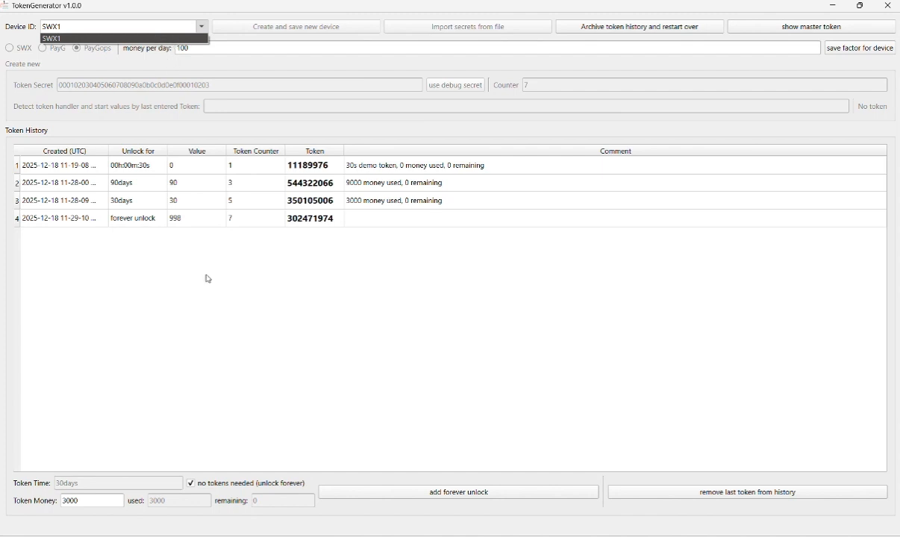
click(236, 259)
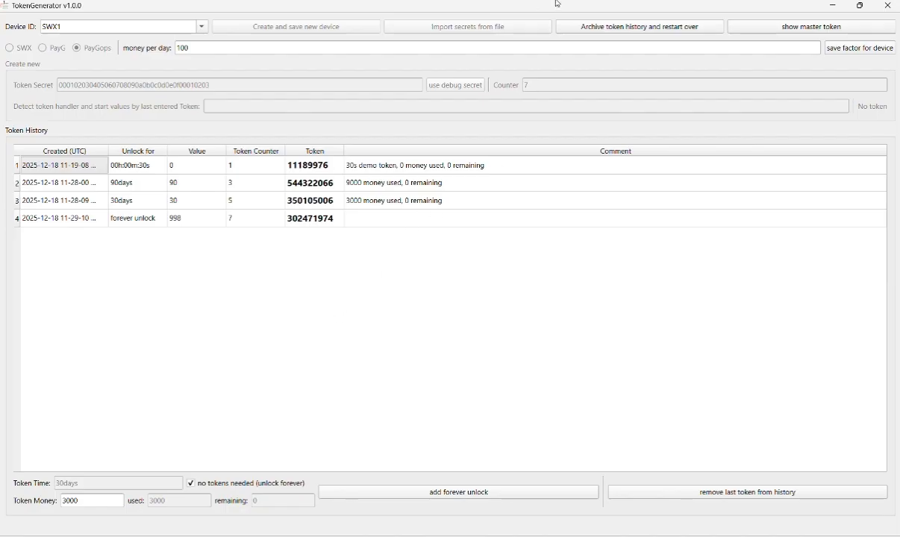
Return to TokenGenerator from File Explorer and select the 30-second demo entry's token value in the history
click(841, 11)
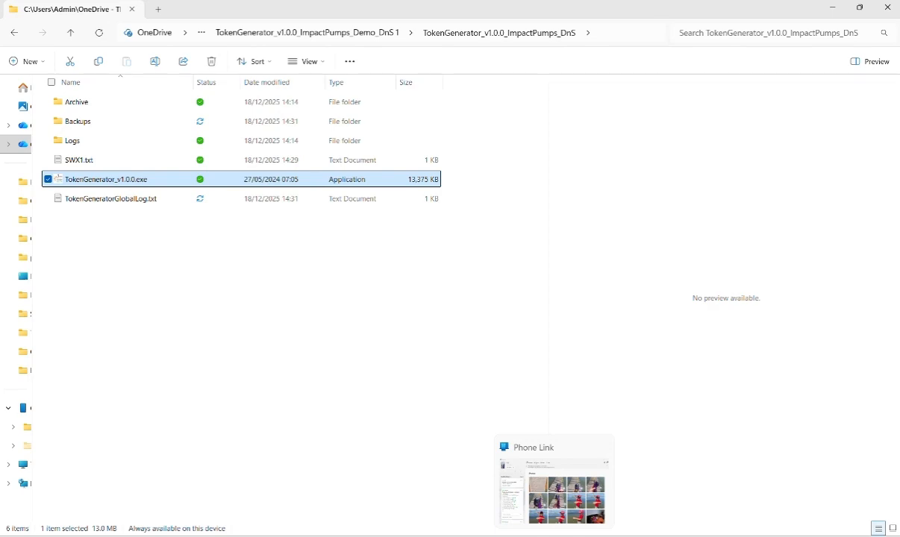
click(625, 444)
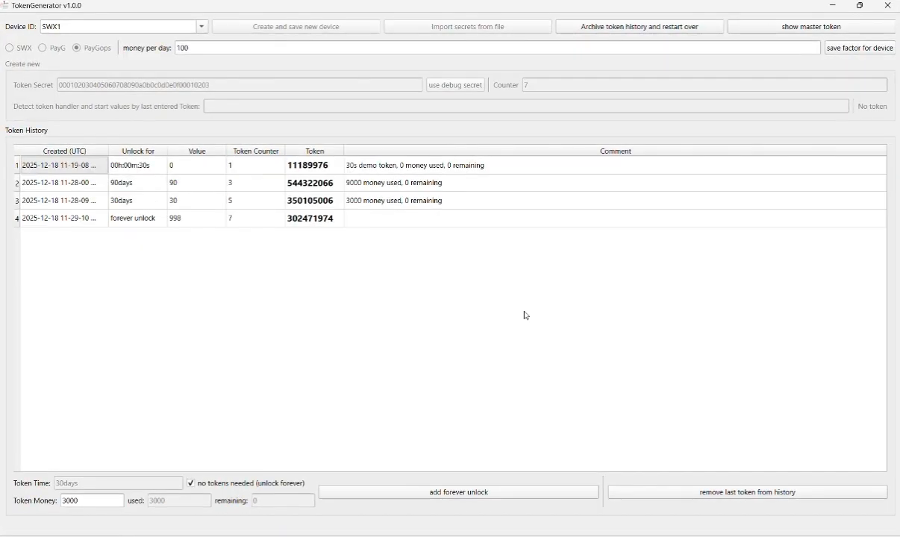
click(311, 167)
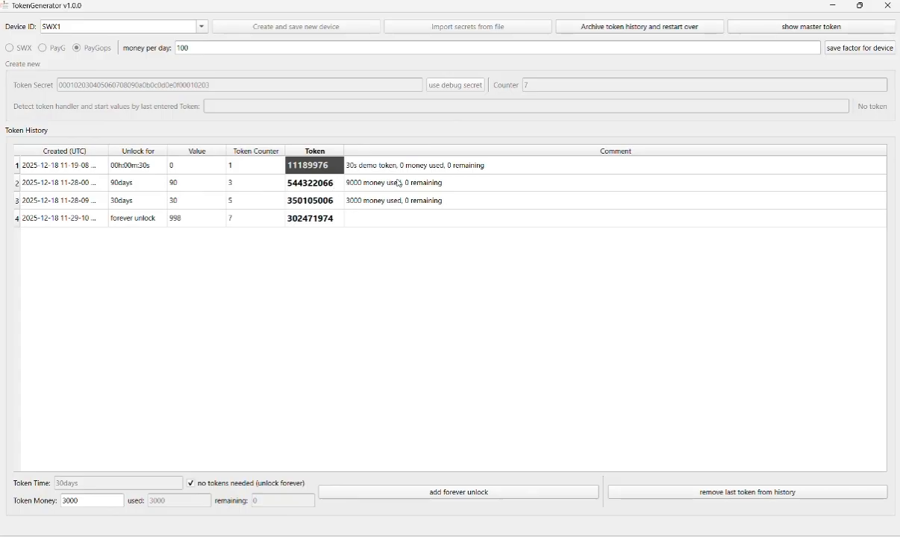
Switch to Phone Link, dismiss the reconnect dialog, and return to File Explorer
click(836, 9)
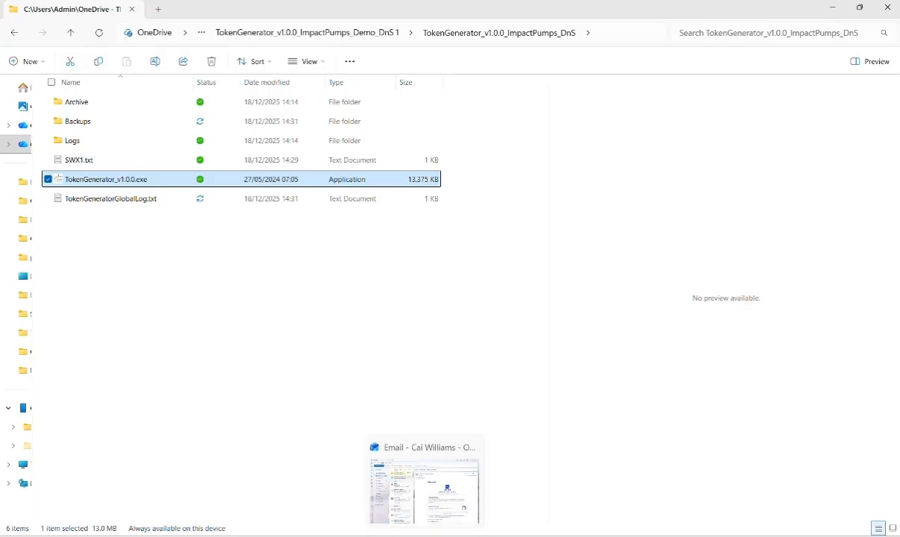
click(424, 536)
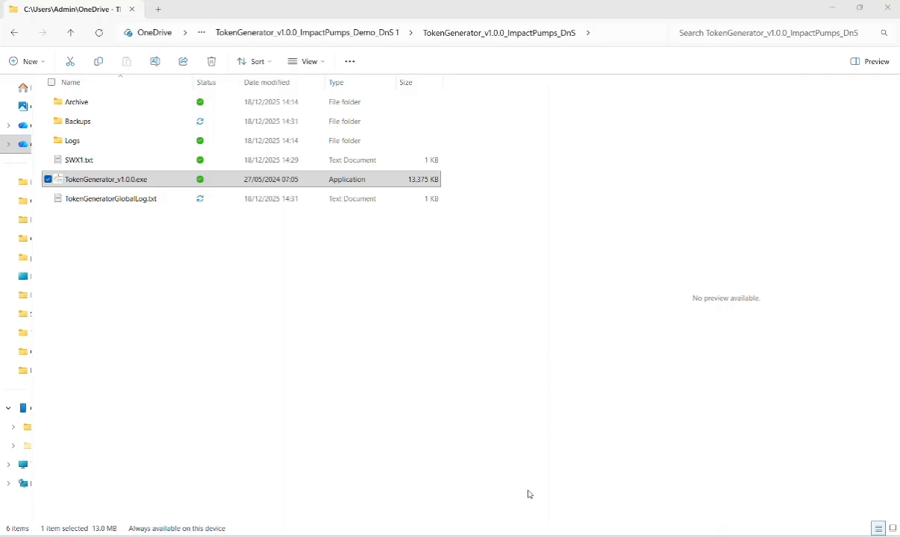
click(556, 535)
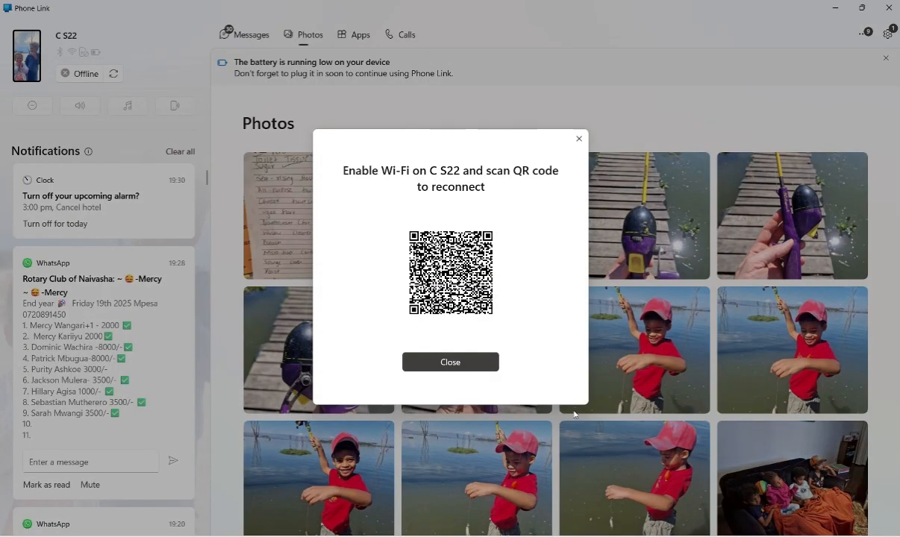
click(579, 139)
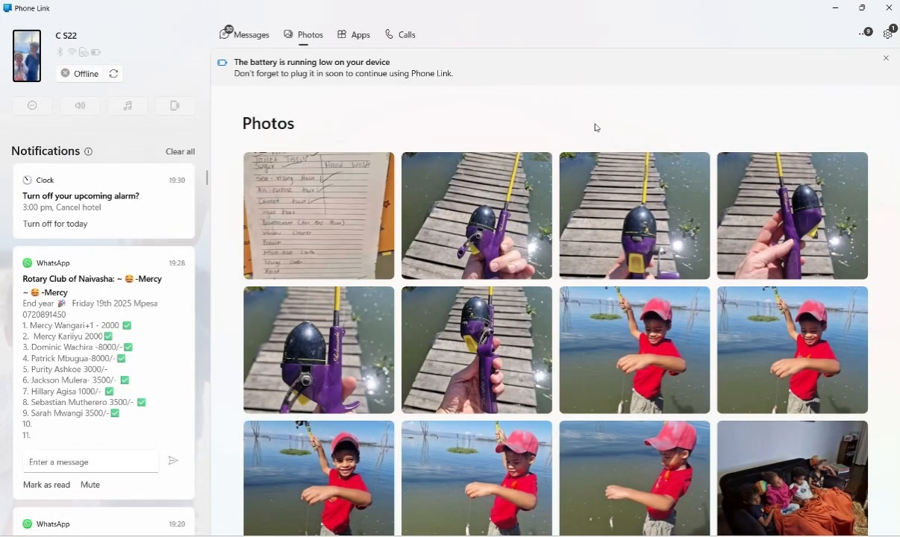
click(835, 8)
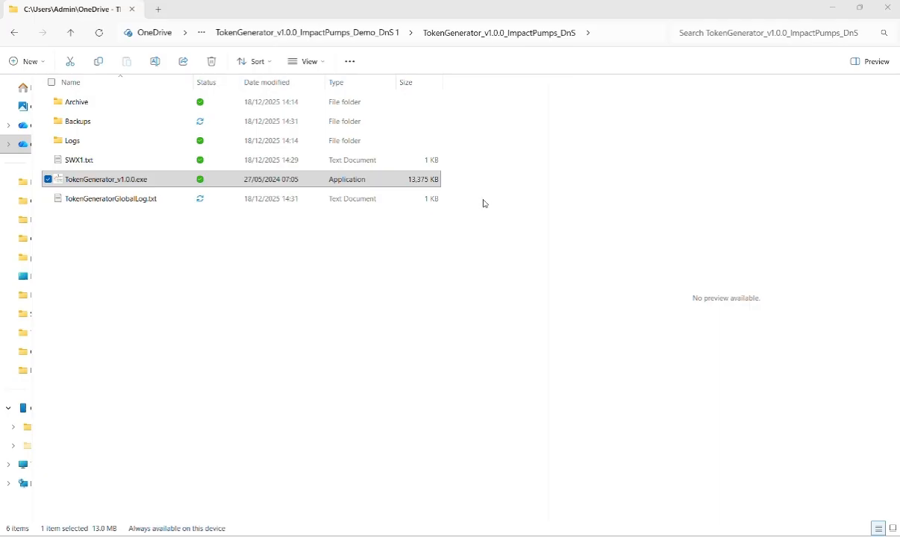